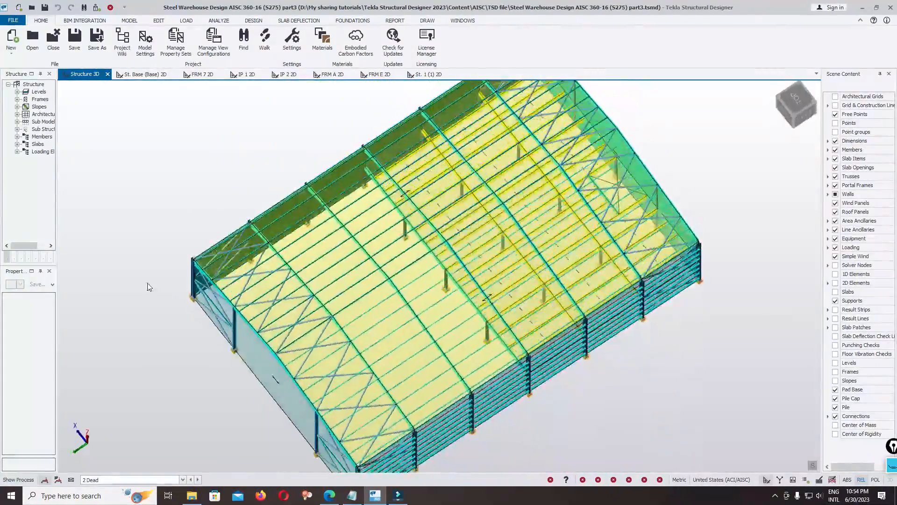
Make Dead the active loadcase and start an area load with its value set to 0.1 kN/m²
{"action": "right_click_drag", "start_coordinate": [671, 348], "coordinate": [584, 375]}
{"action": "left_click", "coordinate": [118, 478]}
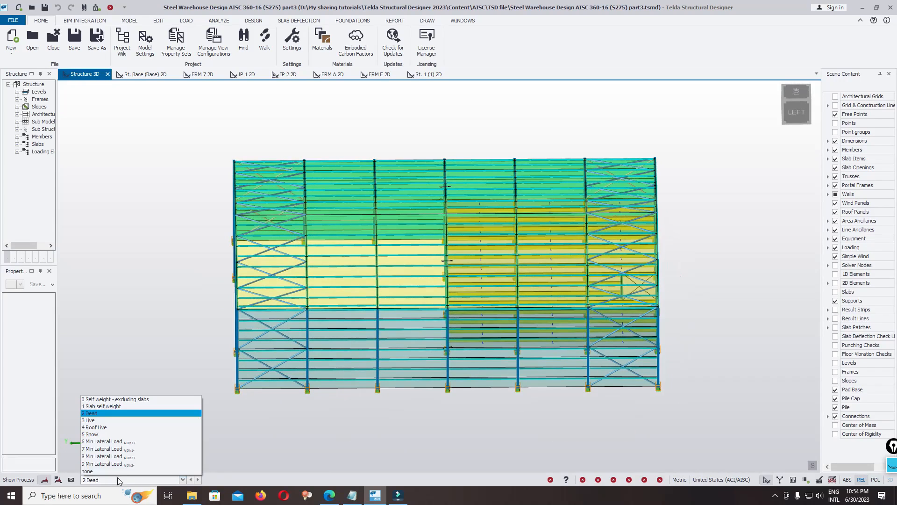
{"action": "left_click", "coordinate": [96, 411]}
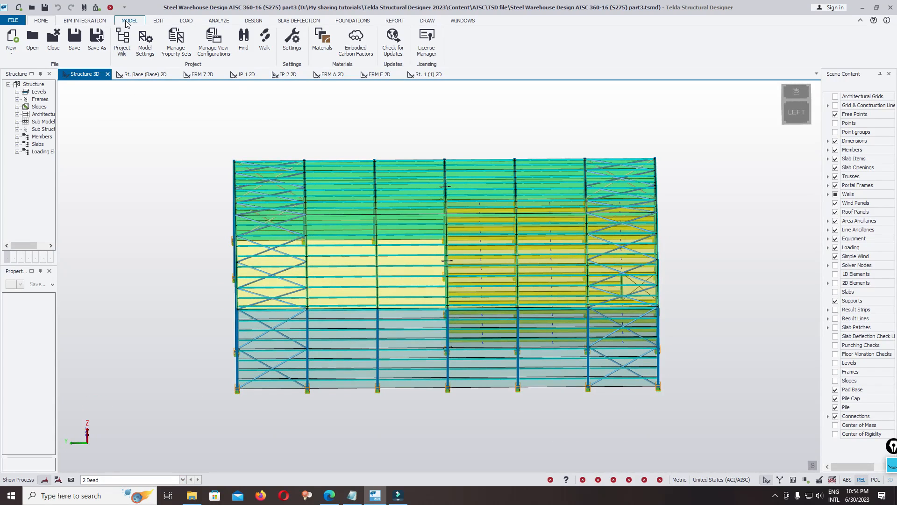
{"action": "left_click", "coordinate": [183, 21]}
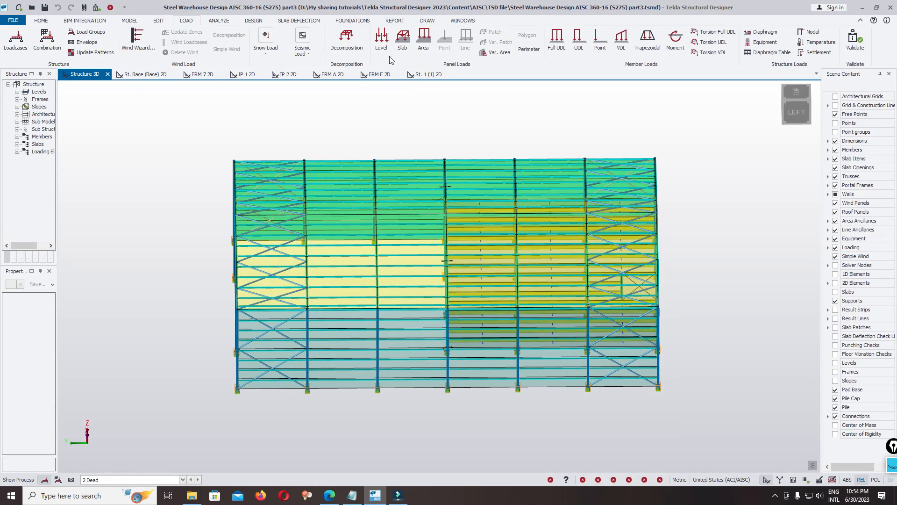
{"action": "left_click", "coordinate": [423, 40]}
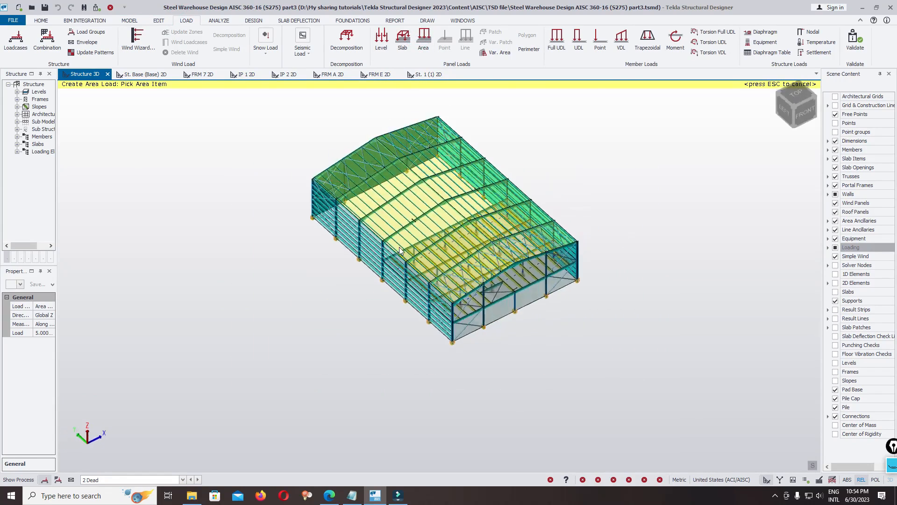
{"action": "left_click_drag", "start_coordinate": [59, 255], "coordinate": [113, 255]}
{"action": "left_click", "coordinate": [93, 331]}
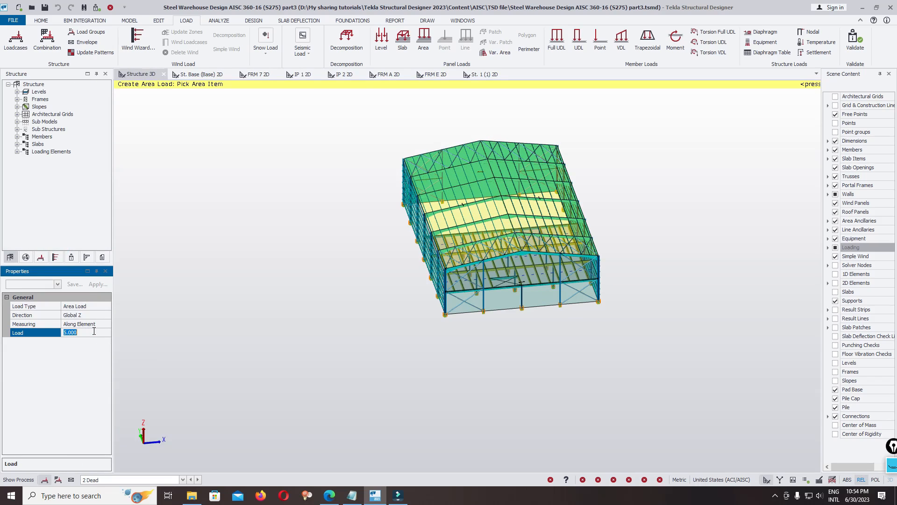
{"action": "double_click", "coordinate": [94, 331]}
{"action": "key", "text": "Return"}
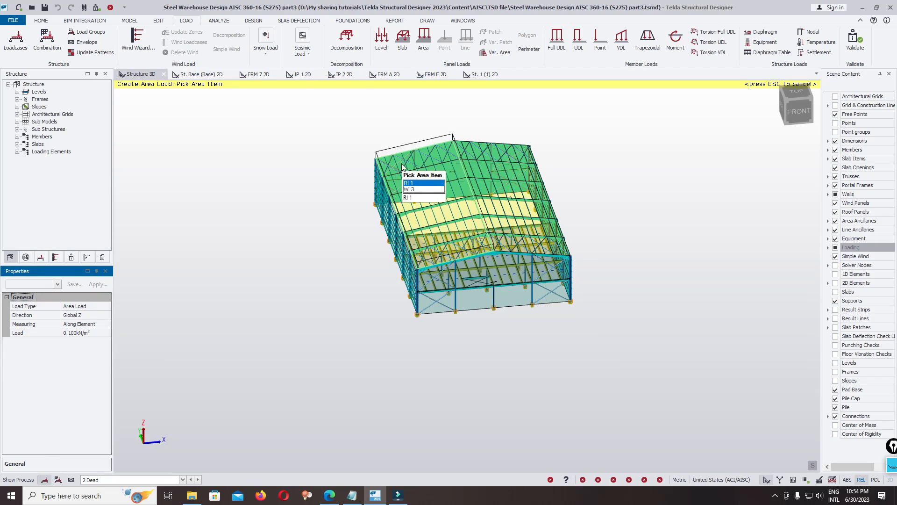
Apply the dead area load to both roof slopes and the surrounding wall panels of the warehouse
{"action": "left_click", "coordinate": [440, 164]}
{"action": "left_click", "coordinate": [486, 157]}
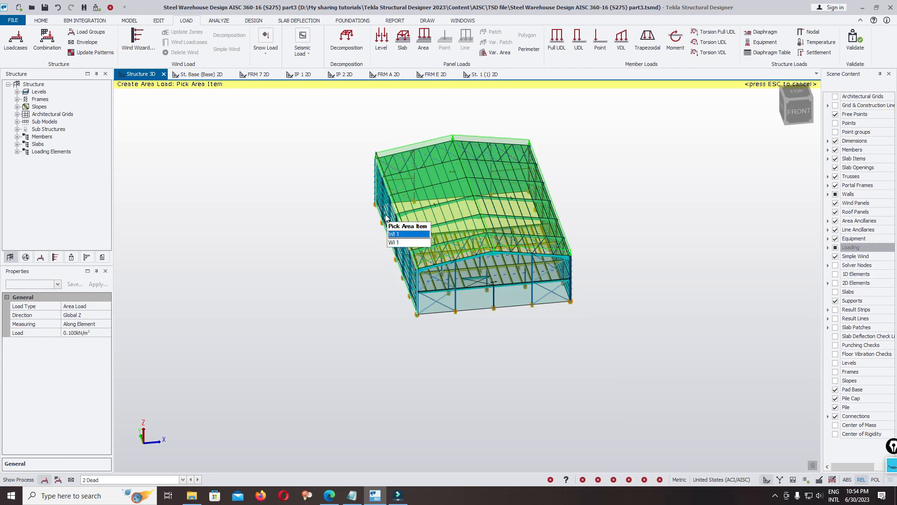
{"action": "right_click_drag", "start_coordinate": [567, 280], "coordinate": [360, 275]}
{"action": "left_click", "coordinate": [537, 257]}
{"action": "right_click_drag", "start_coordinate": [641, 239], "coordinate": [441, 307]}
{"action": "left_click", "coordinate": [542, 279]}
{"action": "right_click_drag", "start_coordinate": [301, 309], "coordinate": [650, 287]}
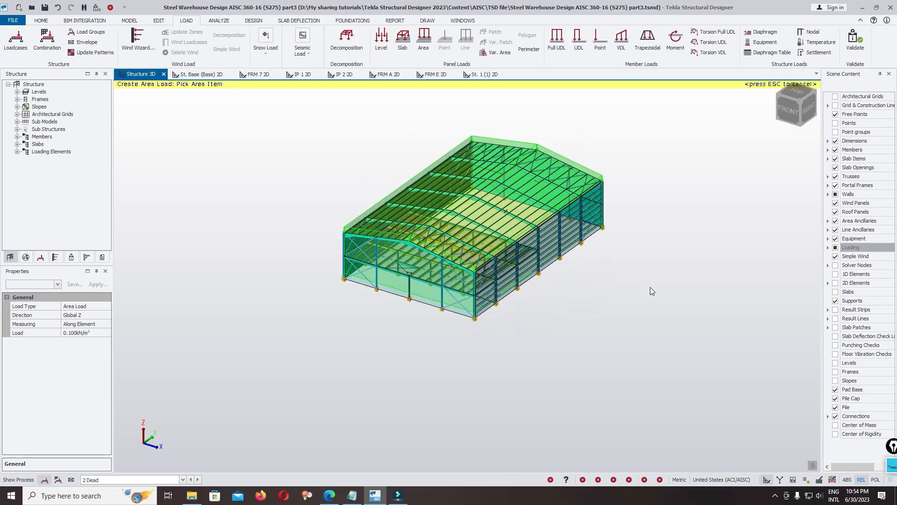
Switch the active loadcase from Dead to Live
{"action": "left_click", "coordinate": [100, 480]}
{"action": "left_click", "coordinate": [100, 480]}
{"action": "left_click", "coordinate": [104, 480]}
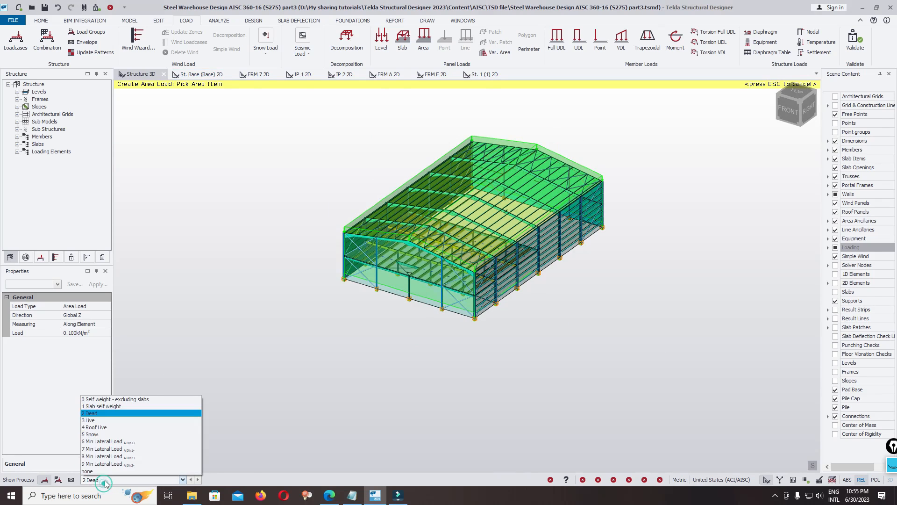
{"action": "left_click", "coordinate": [117, 420]}
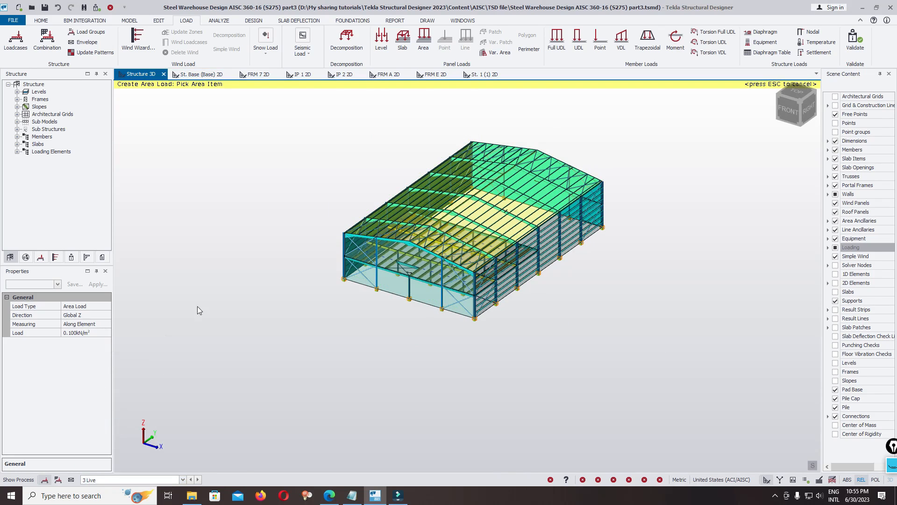
Set the area load to 0.4 kN/m² and apply it to both roof slopes in the Live loadcase
{"action": "right_click_drag", "start_coordinate": [198, 308], "coordinate": [431, 301]}
{"action": "scroll", "coordinate": [434, 233], "scroll_direction": "up", "scroll_amount": 3}
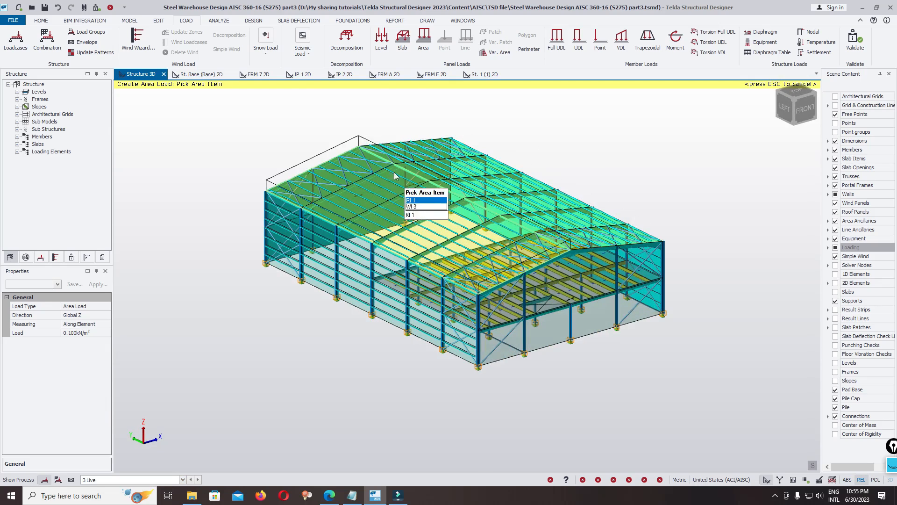
{"action": "left_click", "coordinate": [98, 332]}
{"action": "double_click", "coordinate": [98, 332]}
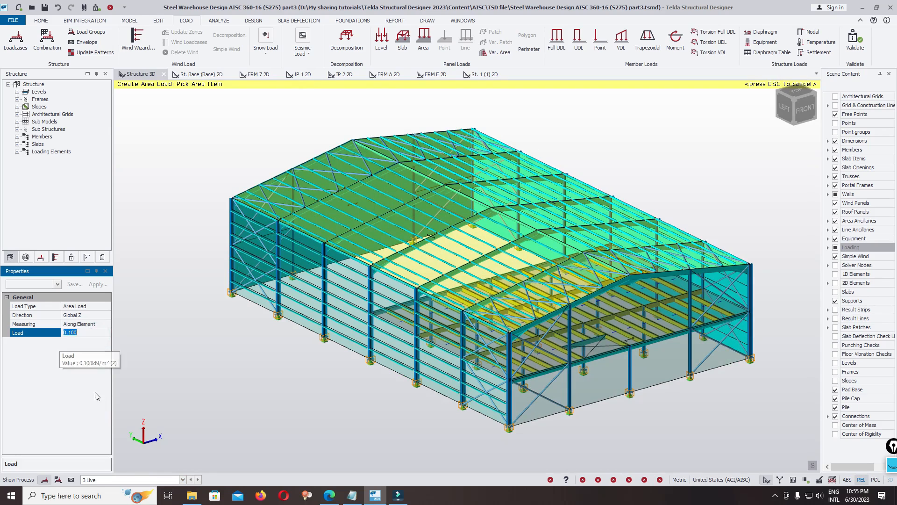
{"action": "type", "text": "0.3"}
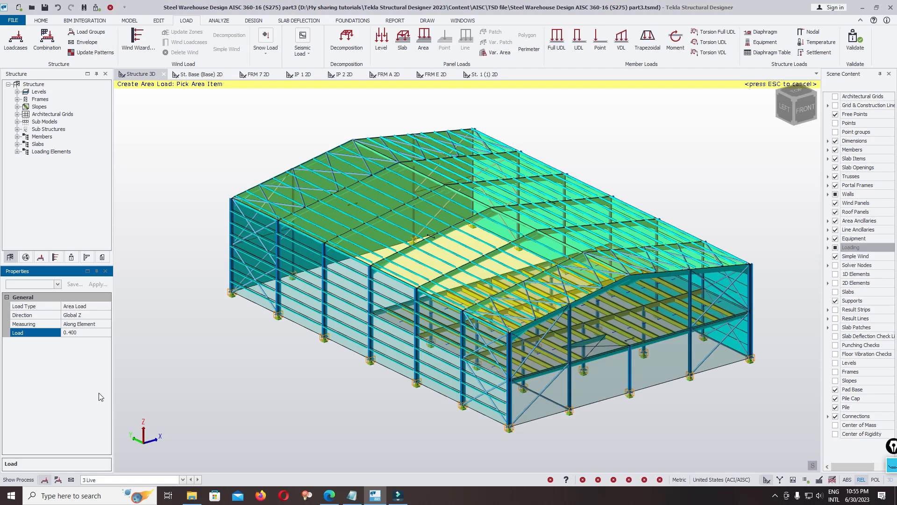
{"action": "scroll", "coordinate": [378, 308], "scroll_direction": "down", "scroll_amount": 3}
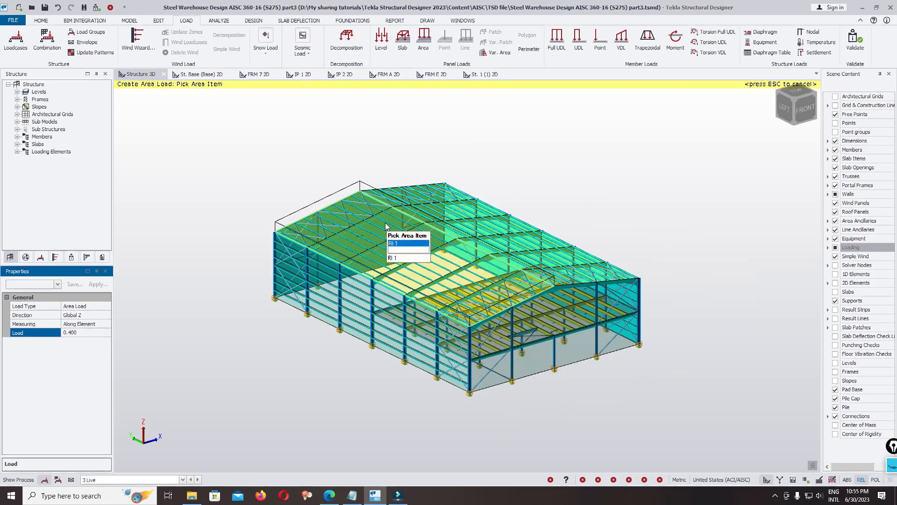
{"action": "left_click", "coordinate": [389, 230]}
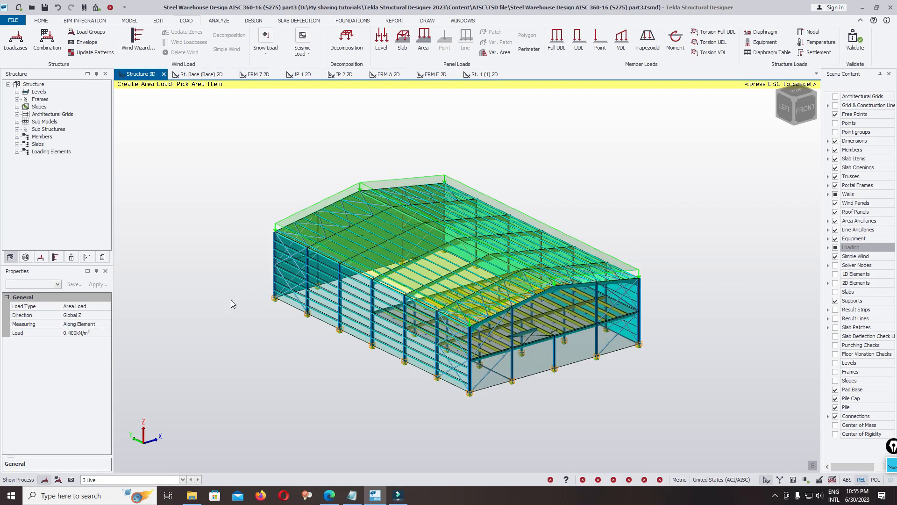
Switch back to the Dead loadcase and end the area load command
{"action": "left_click", "coordinate": [93, 480]}
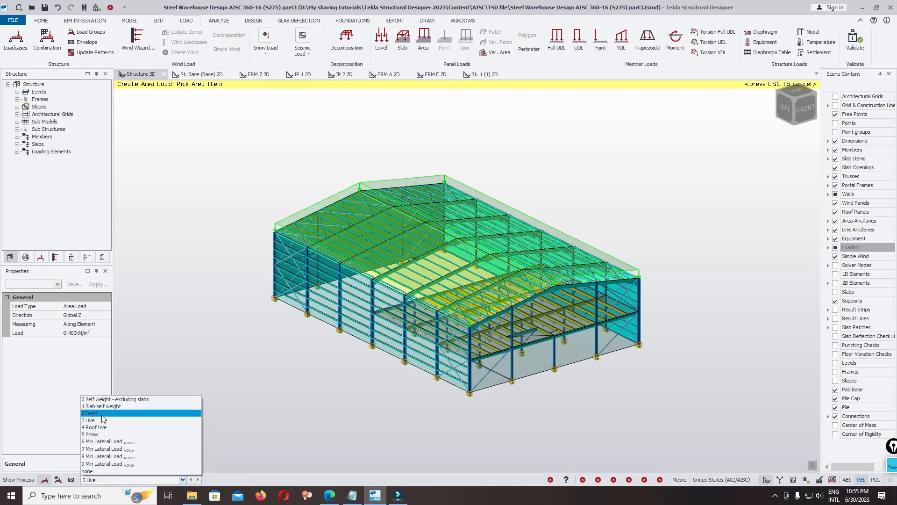
{"action": "left_click", "coordinate": [102, 415]}
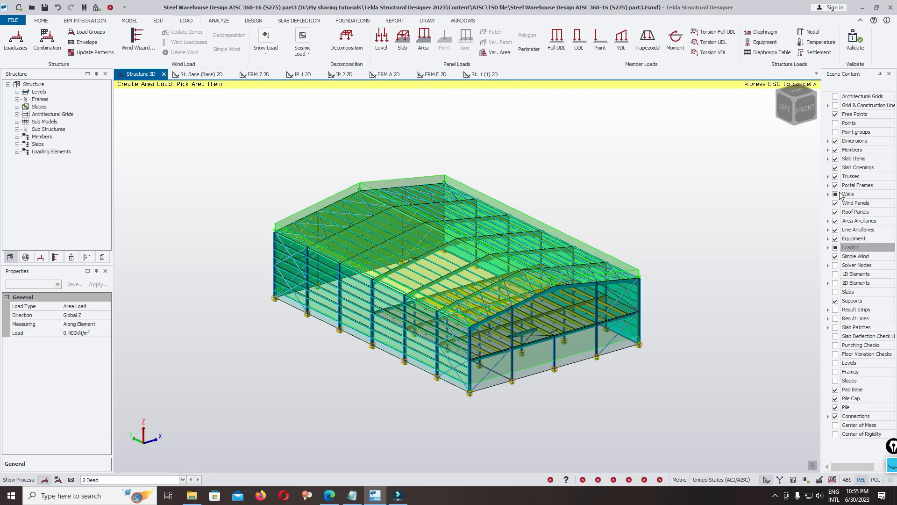
{"action": "key", "text": "Escape"}
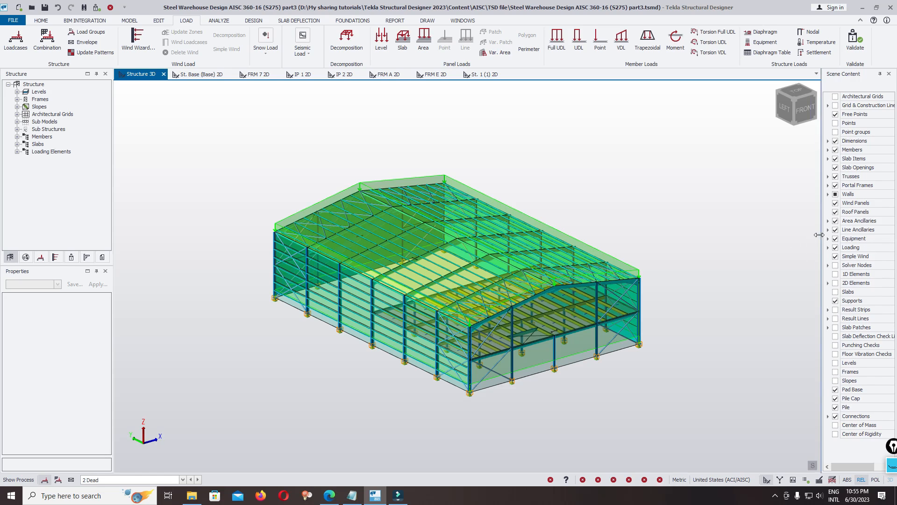
Turn on text labels for Loading in the scene content so load values are displayed in the 3D view
{"action": "left_click", "coordinate": [888, 249]}
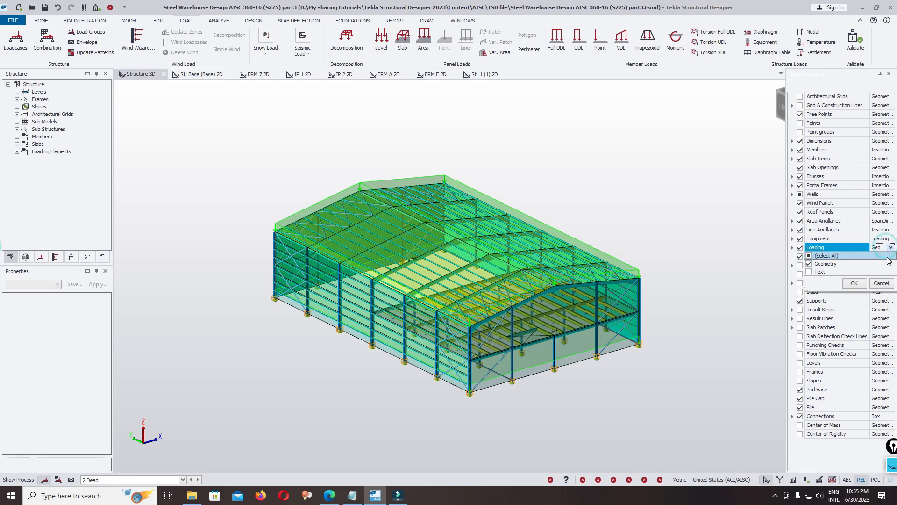
{"action": "left_click", "coordinate": [820, 272]}
{"action": "left_click", "coordinate": [854, 283]}
{"action": "left_click", "coordinate": [617, 183]}
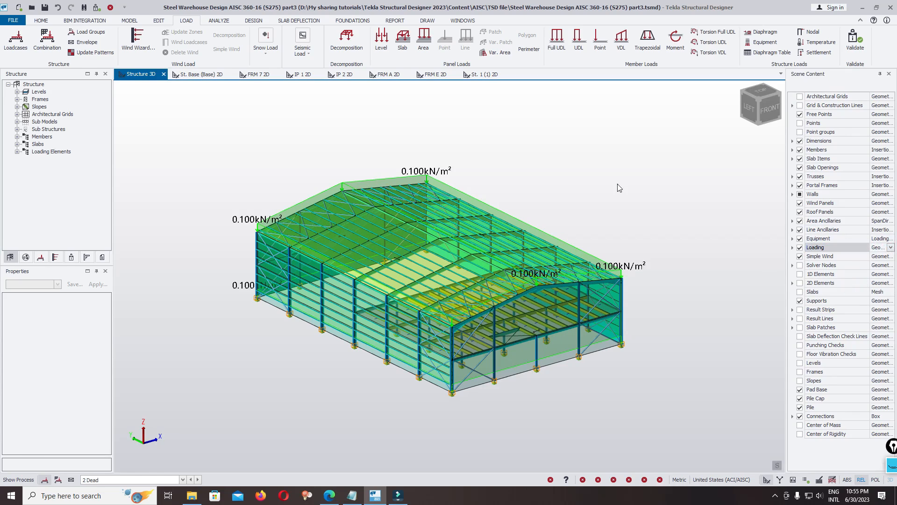
Save the model and display the labelled loads of the Live loadcase
{"action": "key", "text": "ctrl+s"}
{"action": "left_click", "coordinate": [126, 479]}
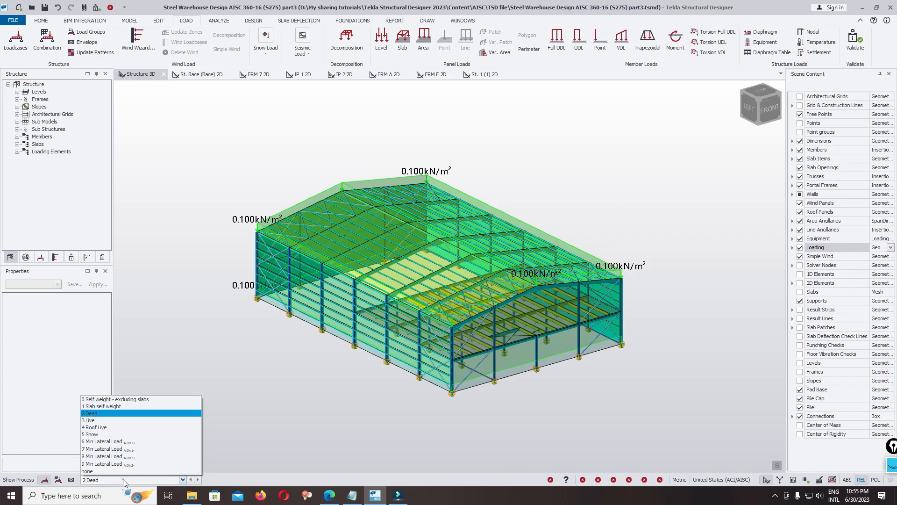
{"action": "left_click", "coordinate": [117, 422]}
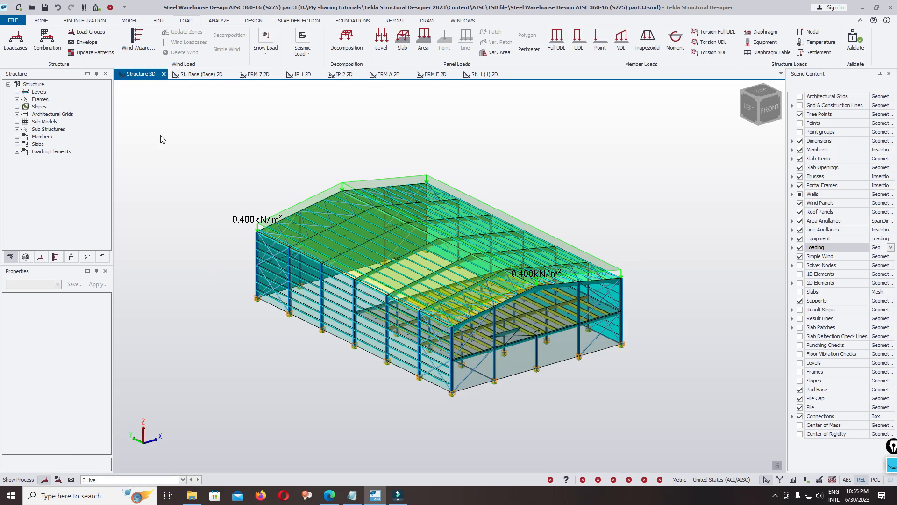
Start the Wind Wizard using the Low-Rise Buildings ASCE/SEI 7-16 Envelope Procedure Part 1
{"action": "left_click", "coordinate": [138, 40]}
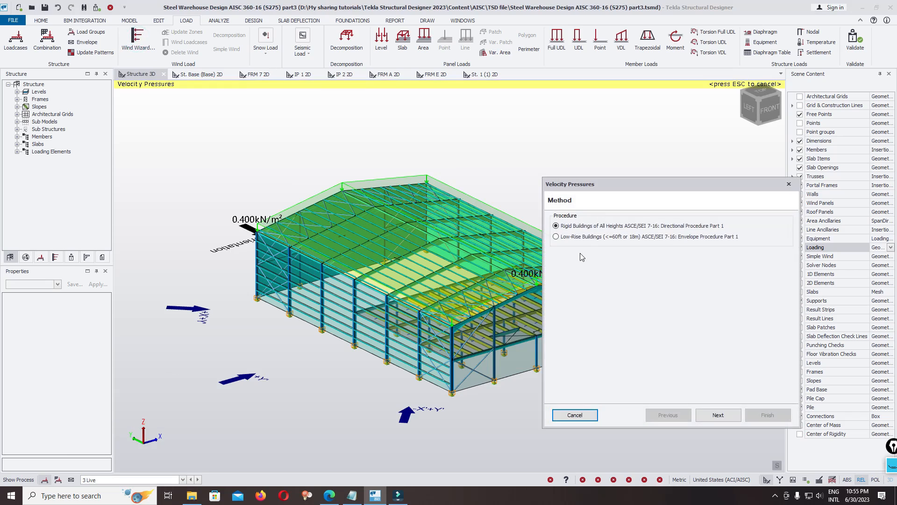
{"action": "left_click", "coordinate": [584, 237]}
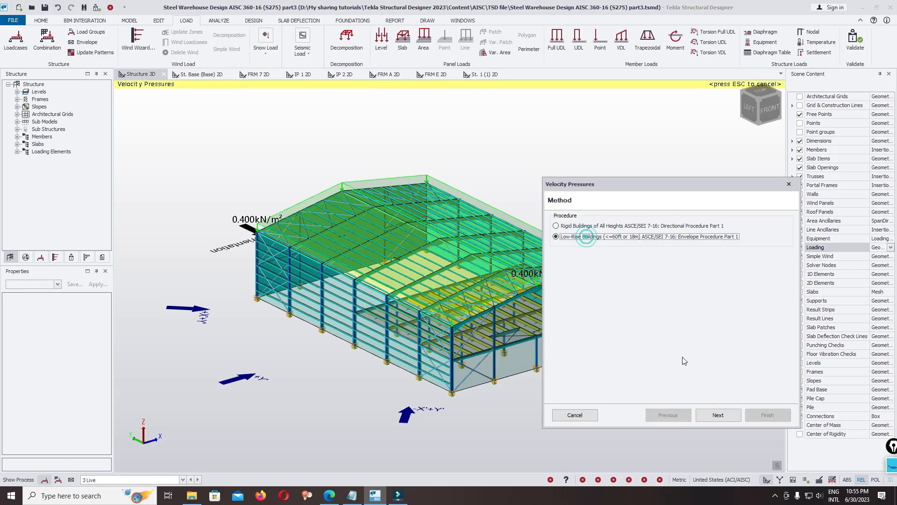
{"action": "left_click", "coordinate": [718, 414]}
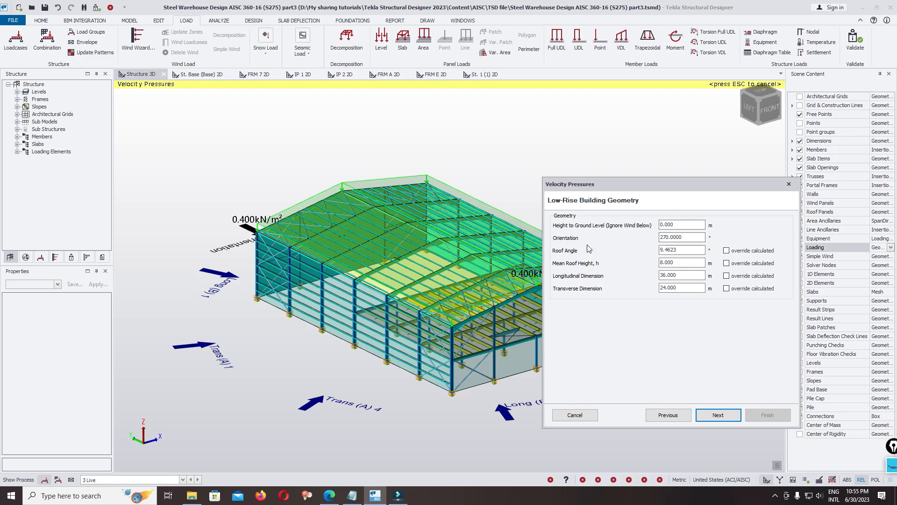
Review the calculated roof angle and the longitudinal and transverse dimensions, accept the building geometry, and proceed to the basic wind data
{"action": "left_click", "coordinate": [691, 250]}
{"action": "left_click_drag", "start_coordinate": [688, 183], "coordinate": [748, 100]}
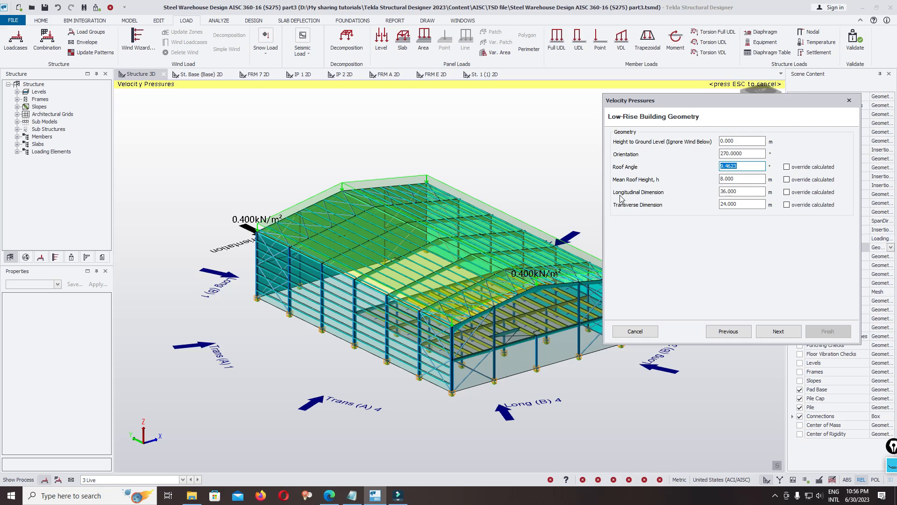
{"action": "left_click", "coordinate": [736, 193]}
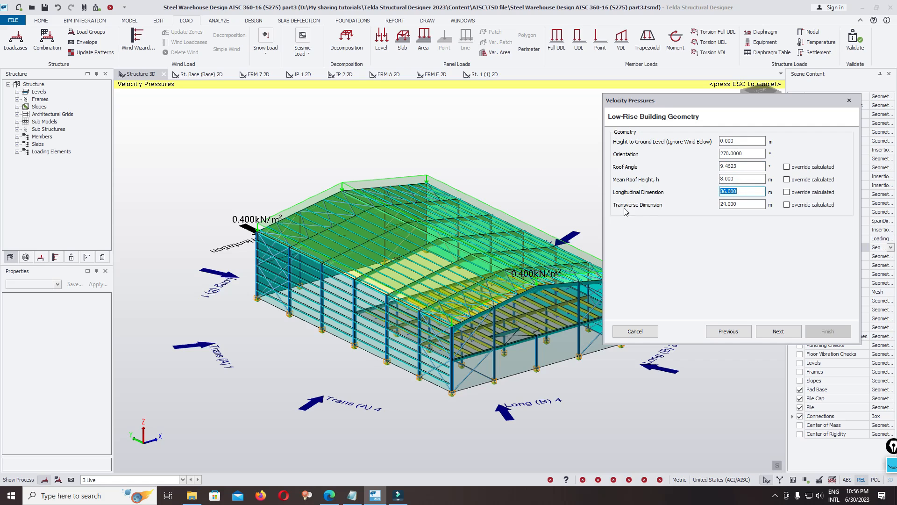
{"action": "left_click", "coordinate": [742, 204]}
{"action": "left_click", "coordinate": [778, 331]}
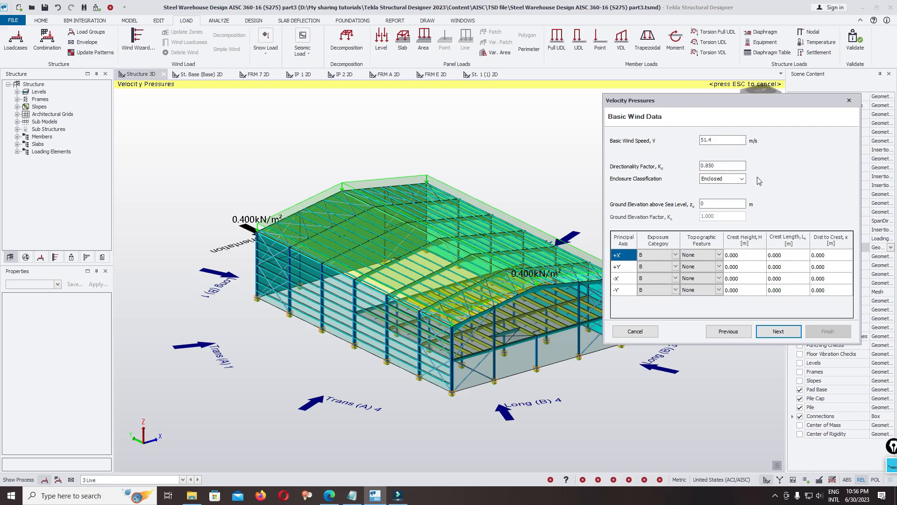
Consult the midas Structure wind load article in the browser for basic wind speeds by zone, and return to Tekla Structural Designer
{"action": "left_click", "coordinate": [329, 494]}
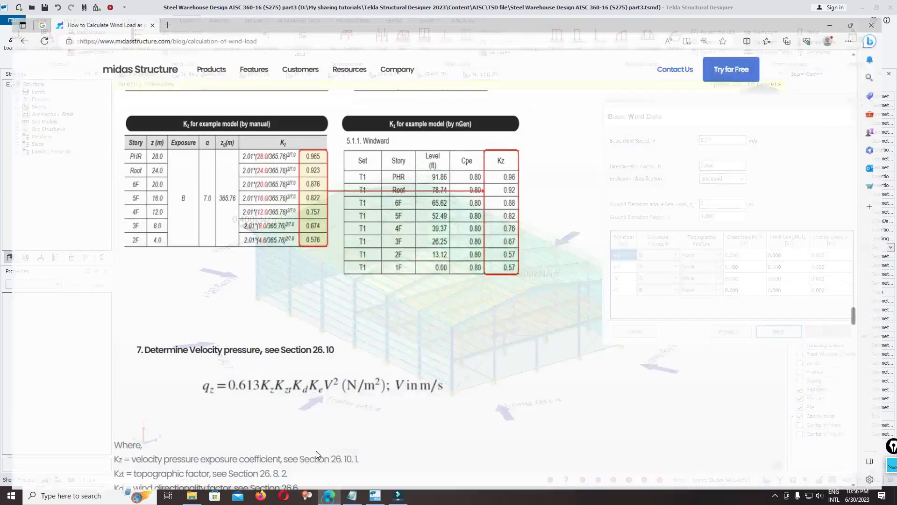
{"action": "scroll", "coordinate": [256, 158], "scroll_direction": "up", "scroll_amount": 20}
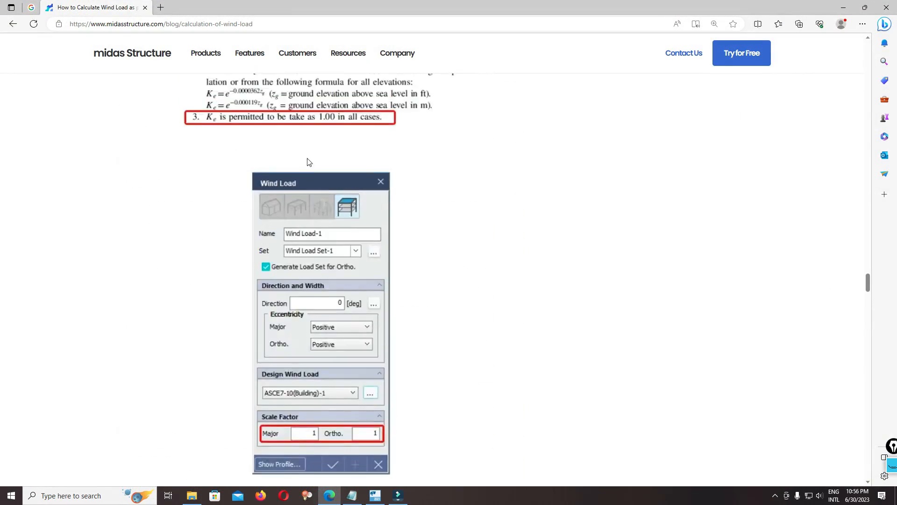
{"action": "scroll", "coordinate": [332, 159], "scroll_direction": "up", "scroll_amount": 20}
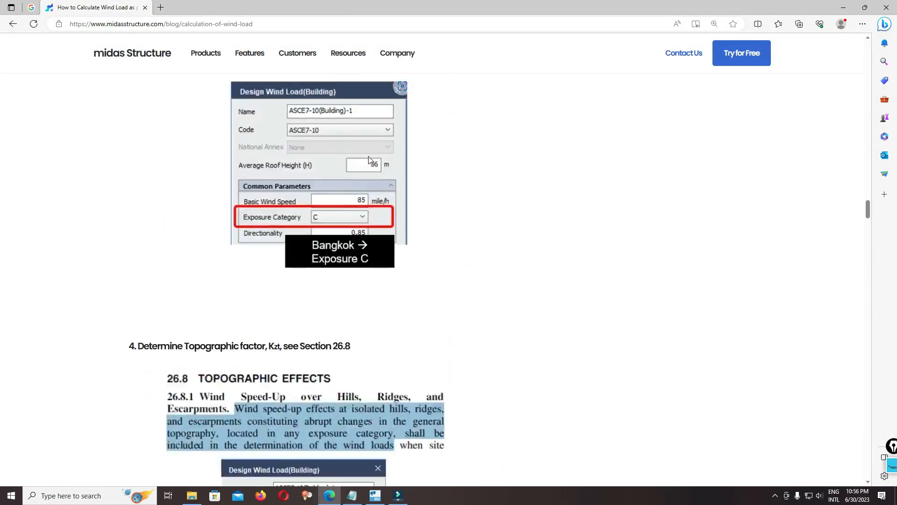
{"action": "scroll", "coordinate": [398, 138], "scroll_direction": "up", "scroll_amount": 1}
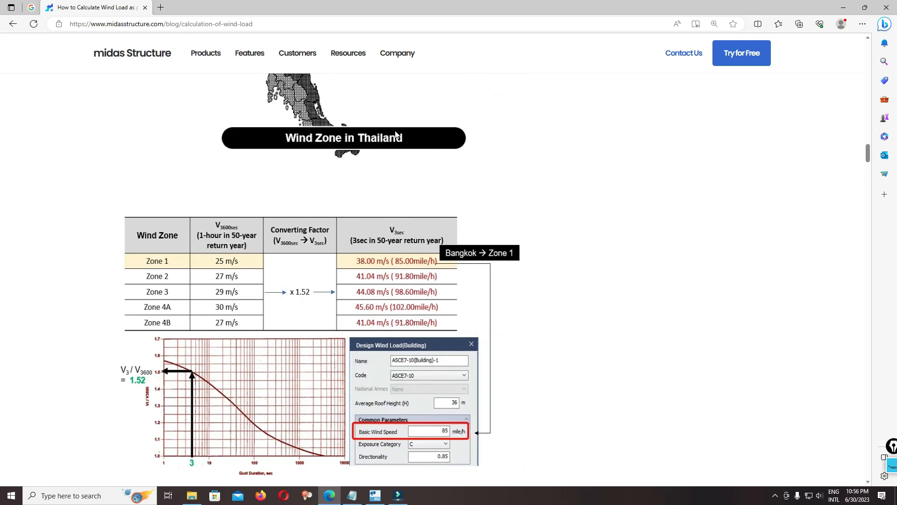
{"action": "scroll", "coordinate": [461, 134], "scroll_direction": "up", "scroll_amount": 2}
{"action": "scroll", "coordinate": [462, 140], "scroll_direction": "down", "scroll_amount": 3}
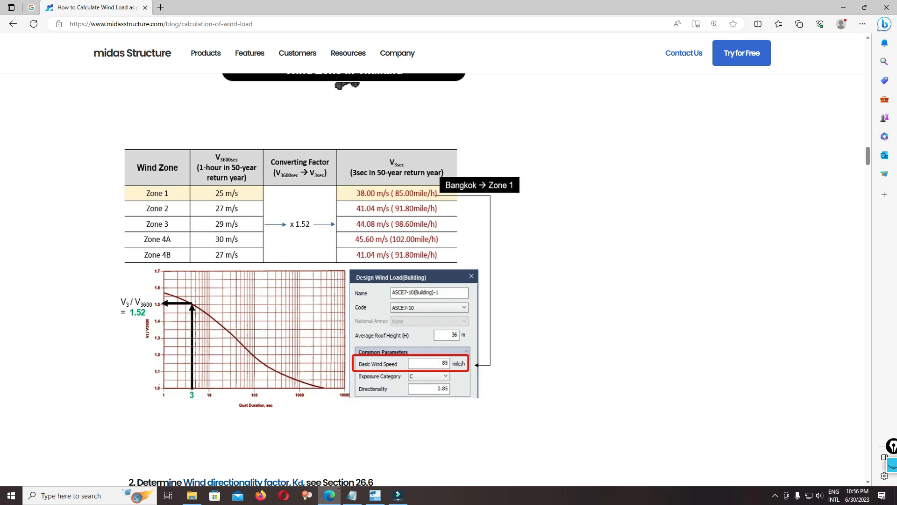
{"action": "left_click", "coordinate": [395, 496]}
{"action": "left_click", "coordinate": [394, 498]}
{"action": "left_click", "coordinate": [375, 496]}
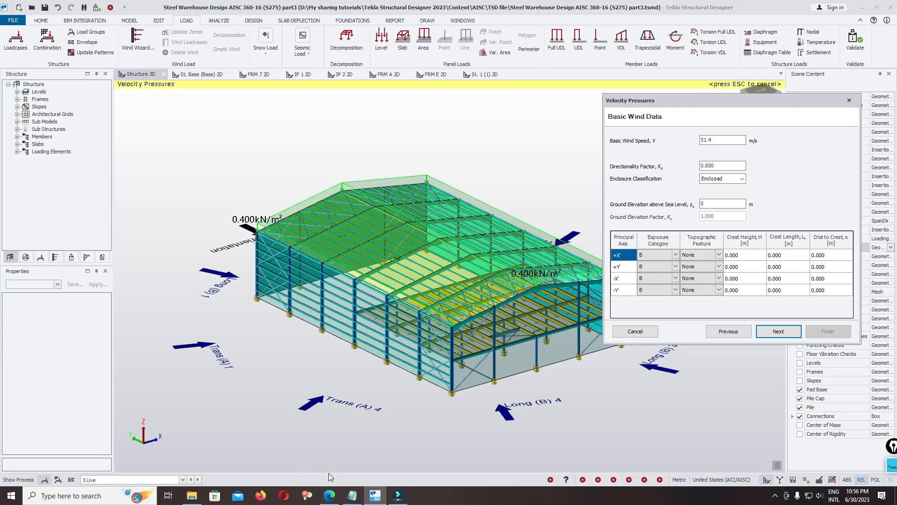
Switch to Calculator and multiply 22 by 1.52 to convert the hourly wind speed to a 3-second gust speed
{"action": "left_click", "coordinate": [71, 496]}
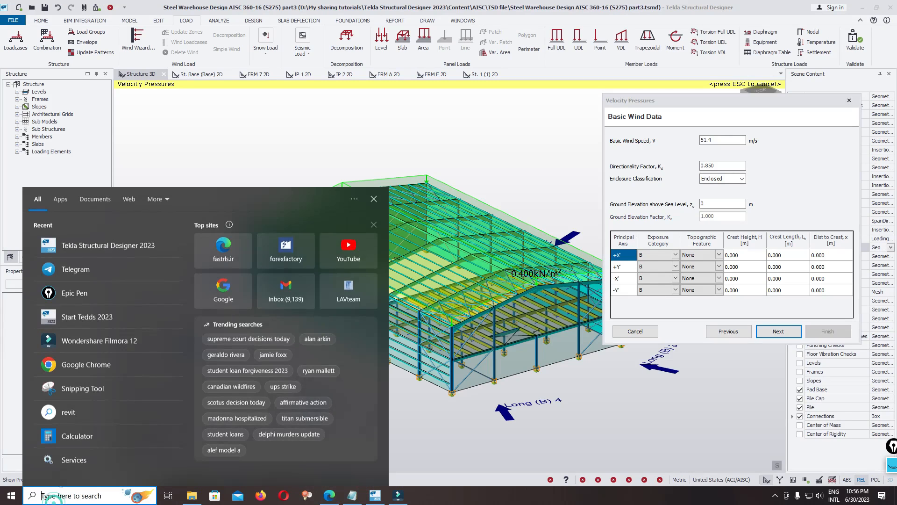
{"action": "type", "text": "ca"}
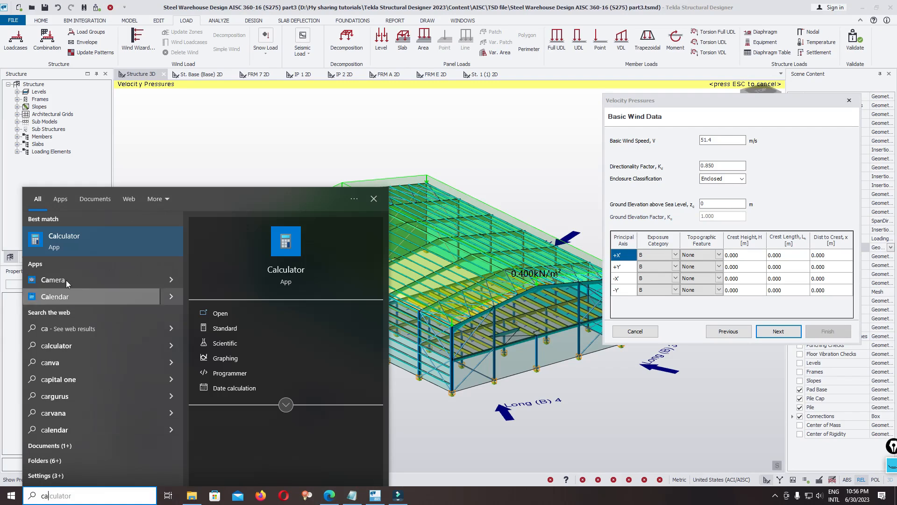
{"action": "left_click", "coordinate": [76, 244]}
{"action": "left_click_drag", "start_coordinate": [763, 165], "coordinate": [397, 152]}
{"action": "left_click", "coordinate": [392, 351]}
{"action": "left_click", "coordinate": [392, 350]}
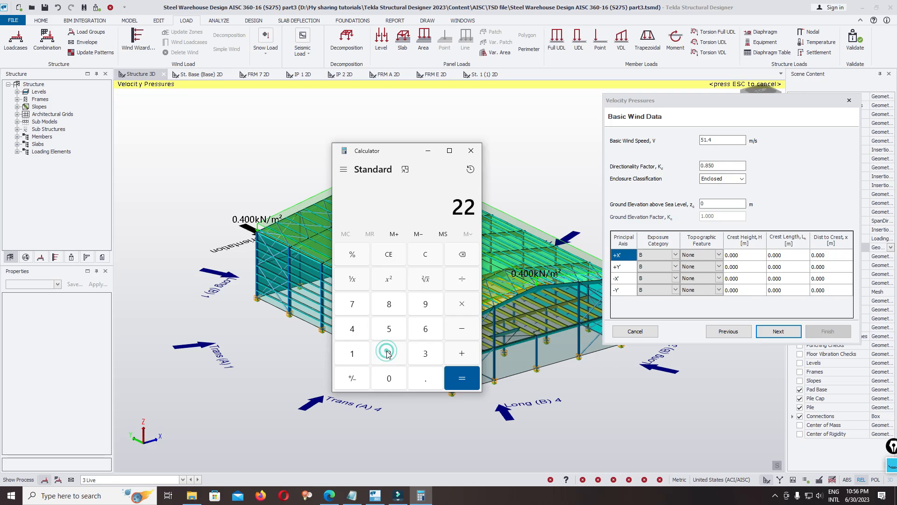
{"action": "left_click", "coordinate": [460, 302]}
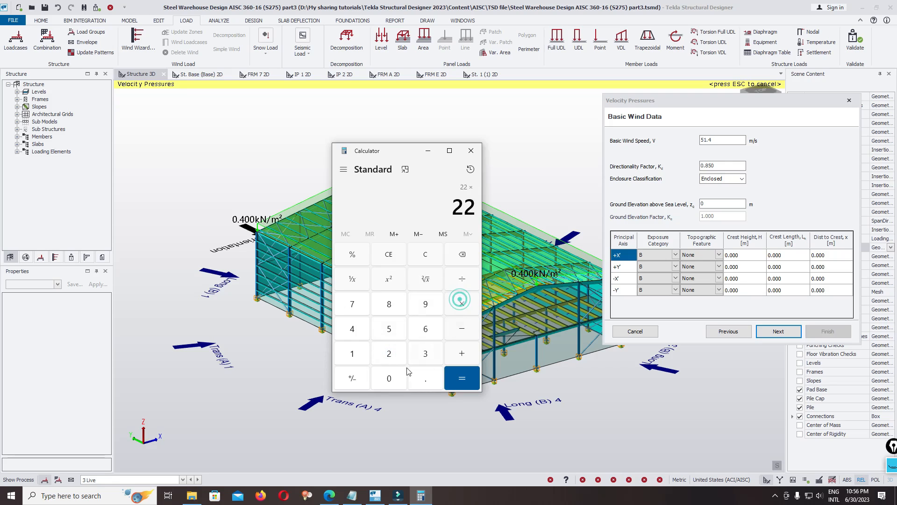
{"action": "left_click", "coordinate": [359, 361]}
{"action": "left_click", "coordinate": [425, 378]}
{"action": "left_click", "coordinate": [389, 329]}
{"action": "left_click", "coordinate": [389, 353]}
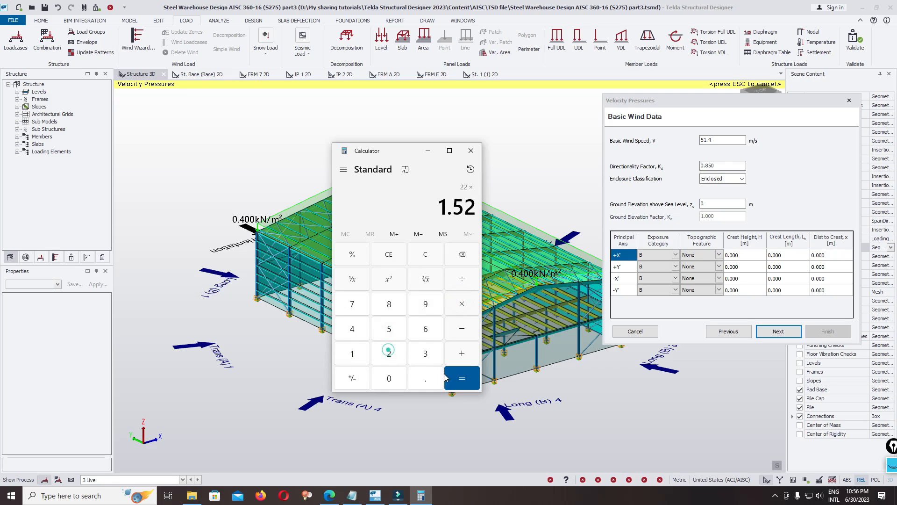
{"action": "left_click", "coordinate": [462, 378]}
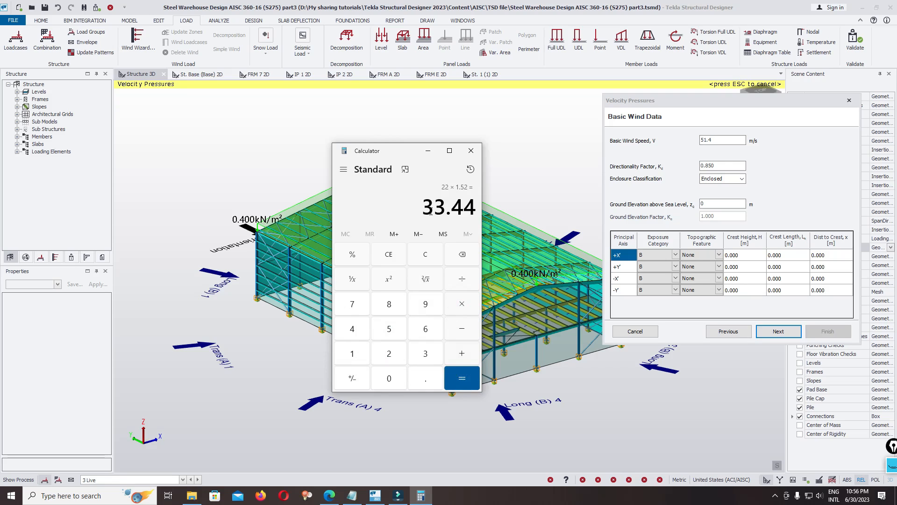
Set the basic wind speed to 33.44 m/s, consulting the converted zone speeds in the midas Structure article
{"action": "left_click", "coordinate": [713, 140]}
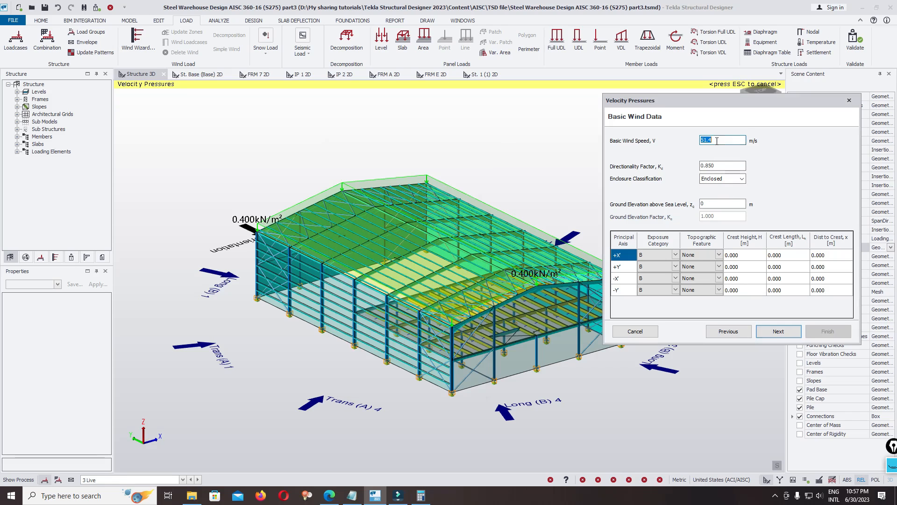
{"action": "double_click", "coordinate": [716, 140]}
{"action": "left_click", "coordinate": [328, 497]}
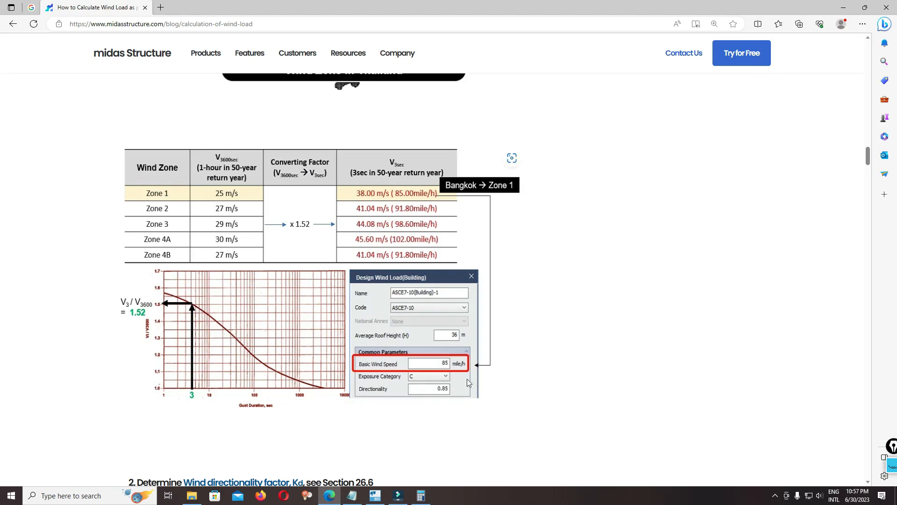
{"action": "left_click", "coordinate": [374, 495]}
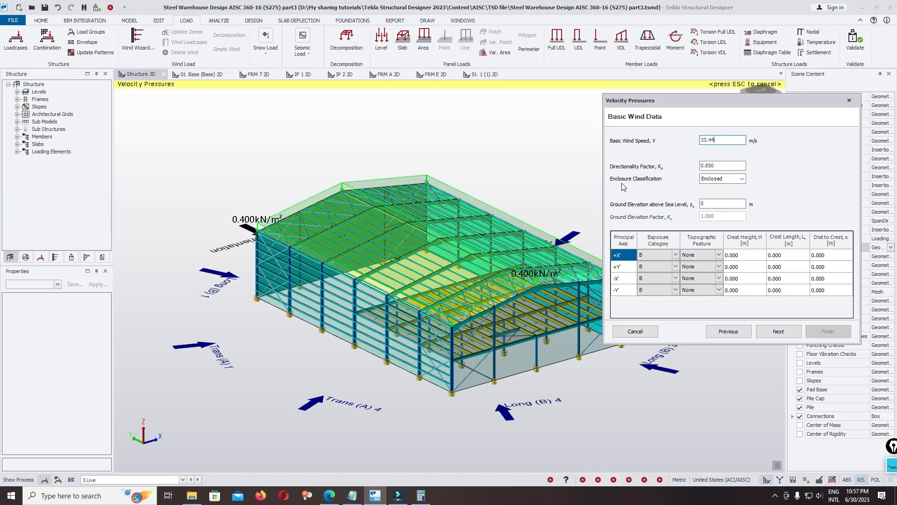
Keep the enclosure classification as Enclosed and proceed to the velocity pressure results
{"action": "left_click", "coordinate": [739, 179]}
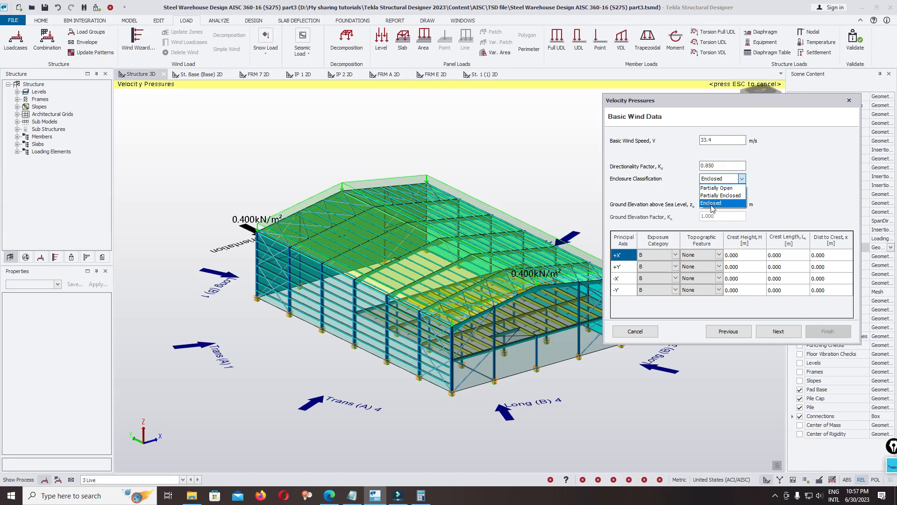
{"action": "left_click", "coordinate": [712, 205]}
{"action": "left_click", "coordinate": [781, 332]}
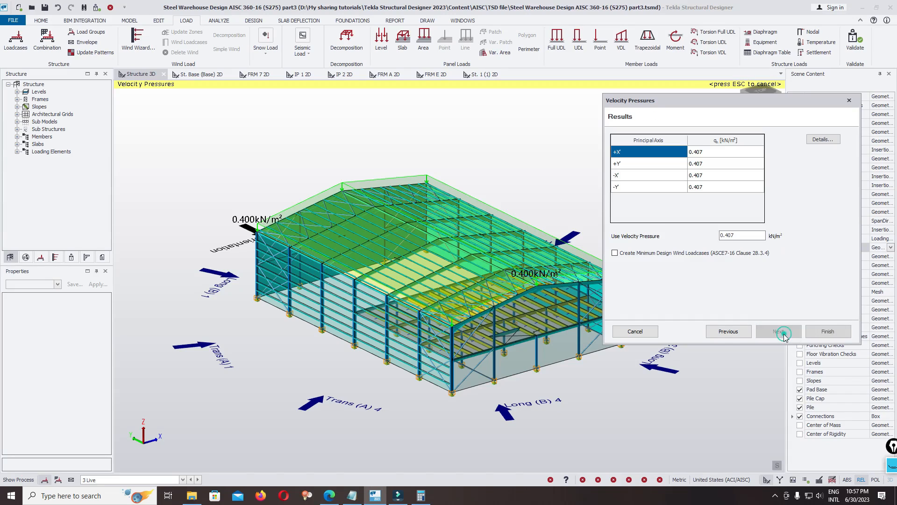
Enable minimum design wind loadcases to ASCE7-16 Clause 28.3.4, review the calculation details, and finish the Wind Wizard
{"action": "left_click", "coordinate": [637, 255]}
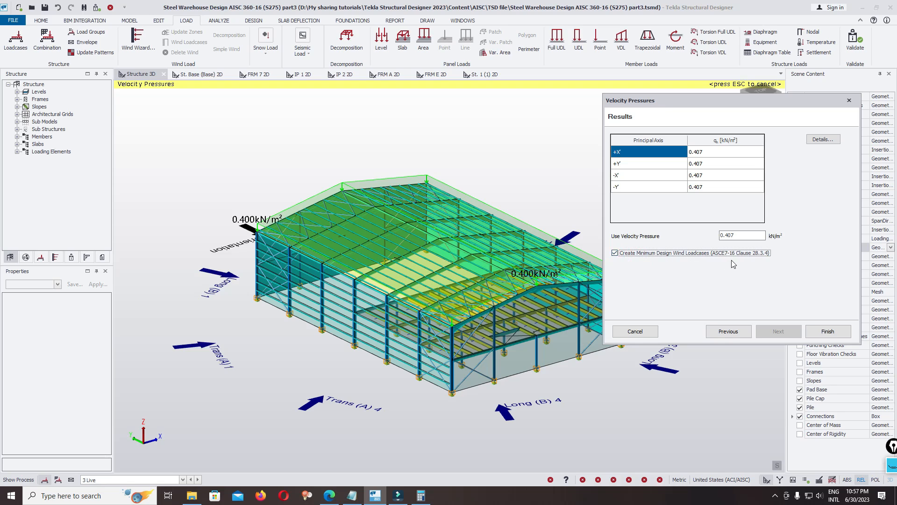
{"action": "left_click", "coordinate": [826, 331]}
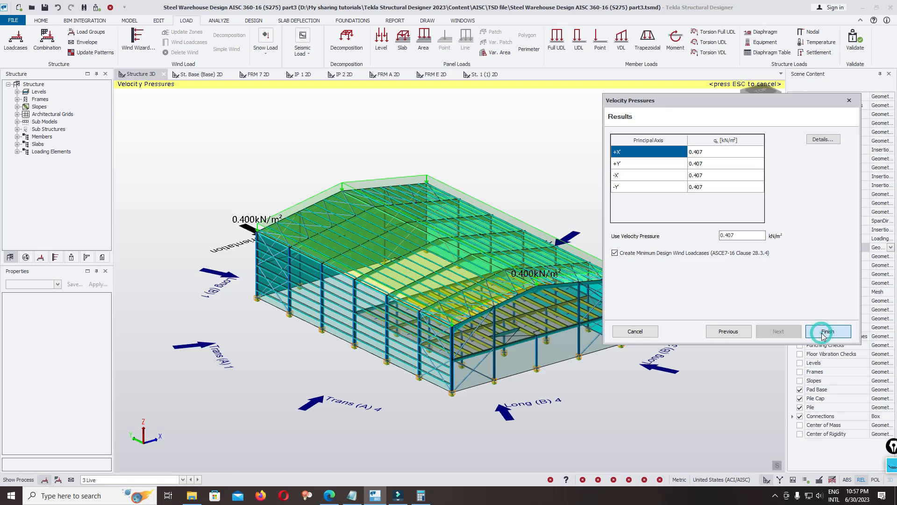
{"action": "left_click", "coordinate": [825, 140]}
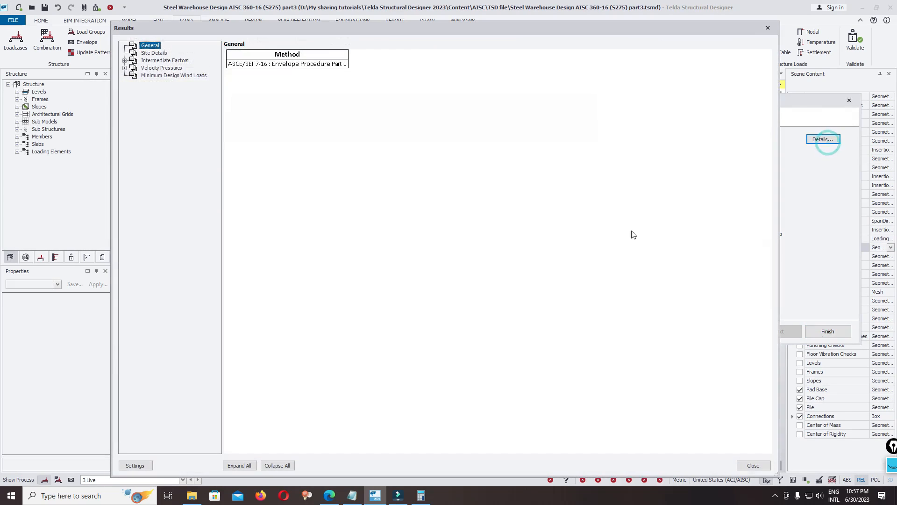
{"action": "left_click", "coordinate": [768, 28]}
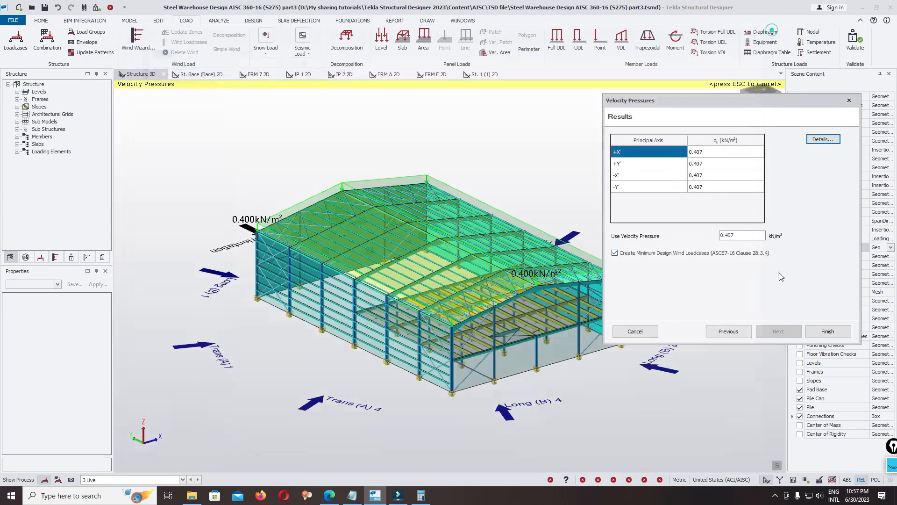
{"action": "left_click", "coordinate": [827, 331]}
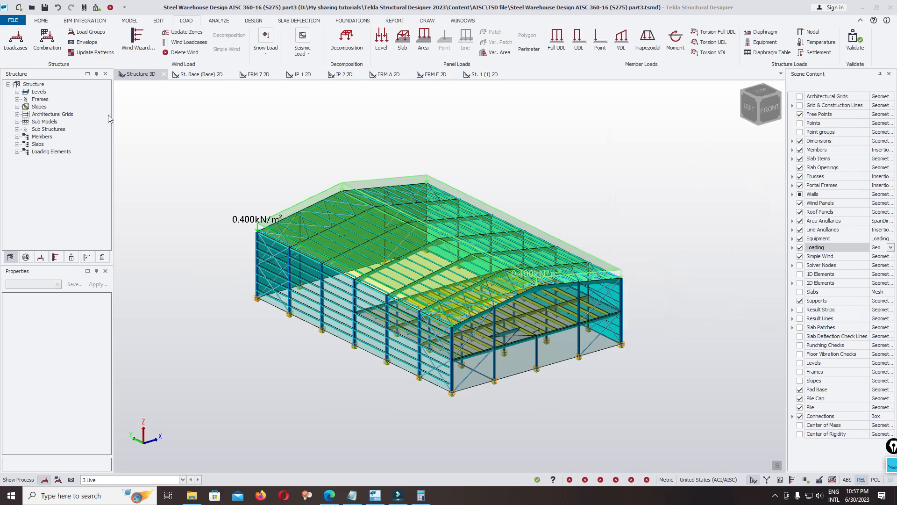
{"action": "left_click", "coordinate": [8, 21]}
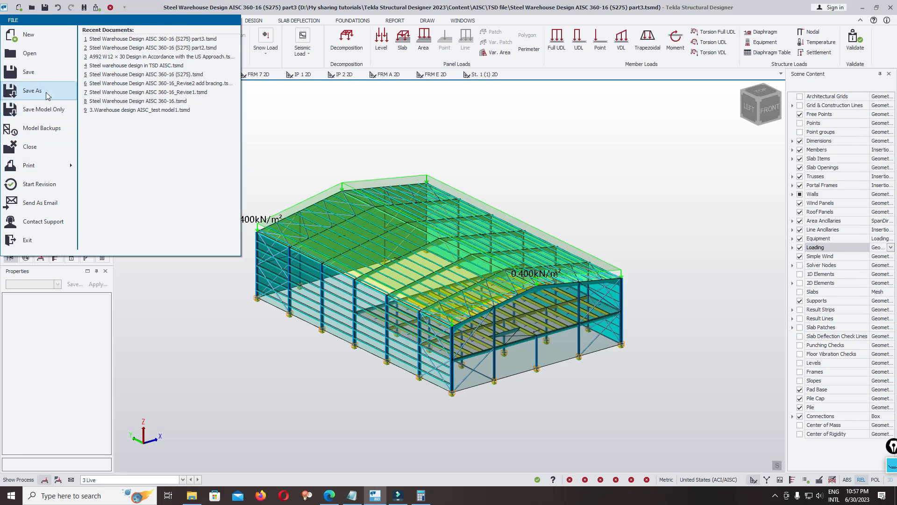
{"action": "key", "text": "Escape"}
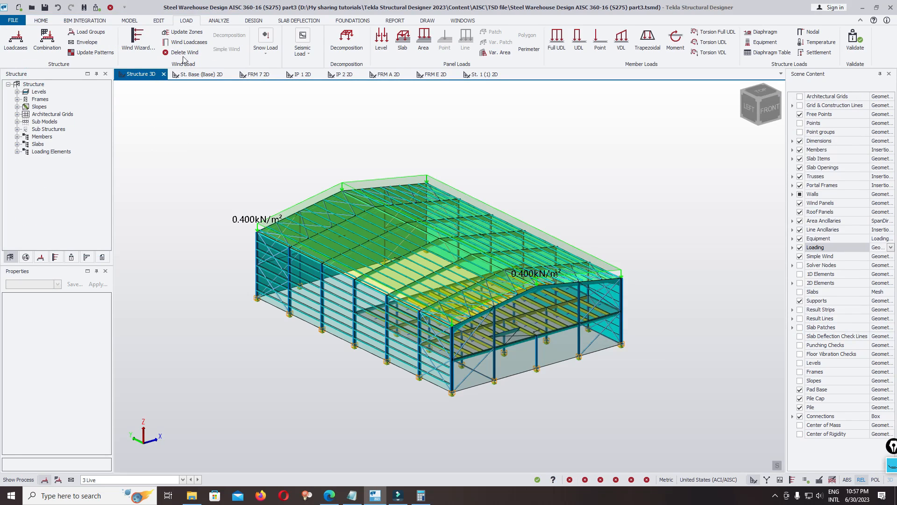
Start auto-generating wind loadcases, including the Long (B) 1 direction with minimum design load and positive GCpi
{"action": "left_click", "coordinate": [193, 43]}
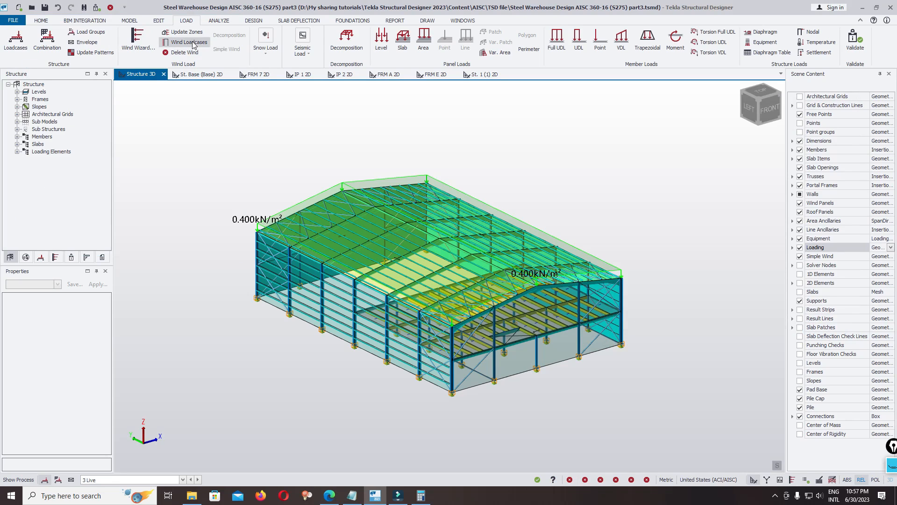
{"action": "left_click", "coordinate": [352, 178]}
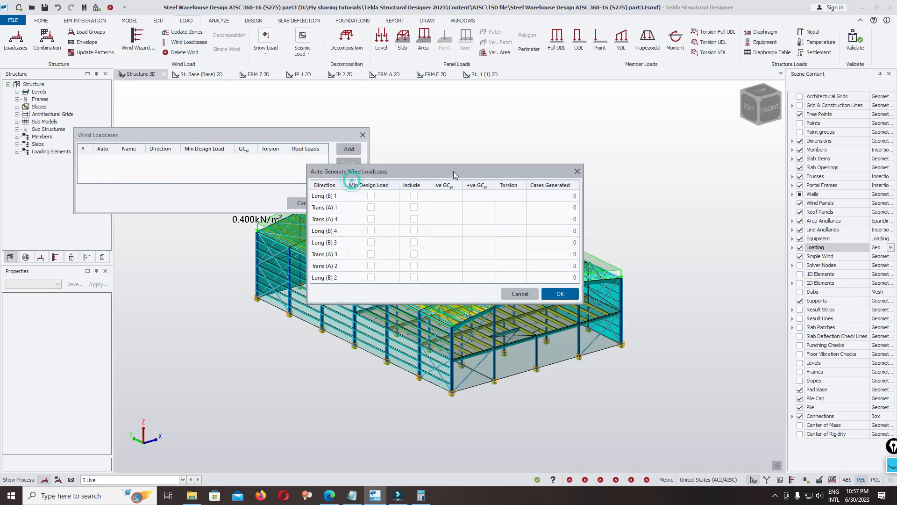
{"action": "left_click", "coordinate": [371, 195]}
{"action": "left_click", "coordinate": [413, 196]}
{"action": "left_click", "coordinate": [478, 196]}
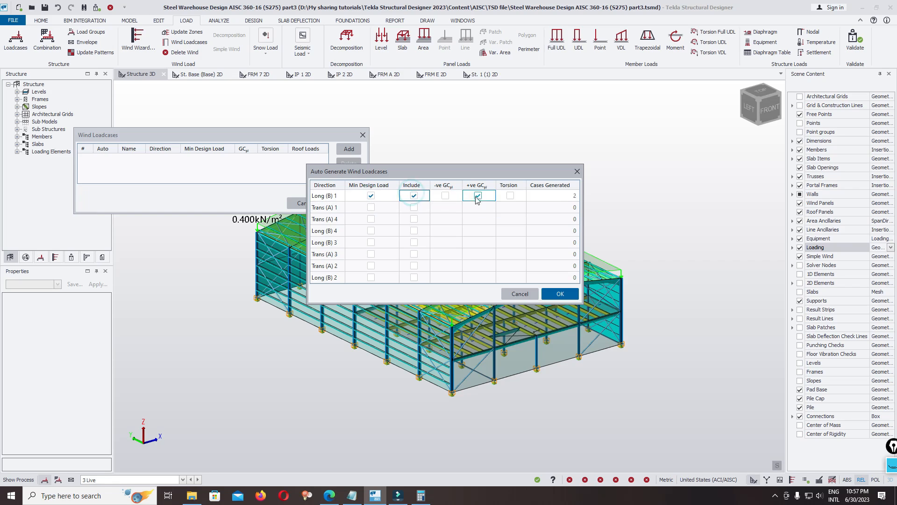
Include Trans (A) 1, Trans (A) 4, Long (B) 4 and Long (B) 3 with minimum design load and positive GCpi
{"action": "left_click", "coordinate": [414, 207]}
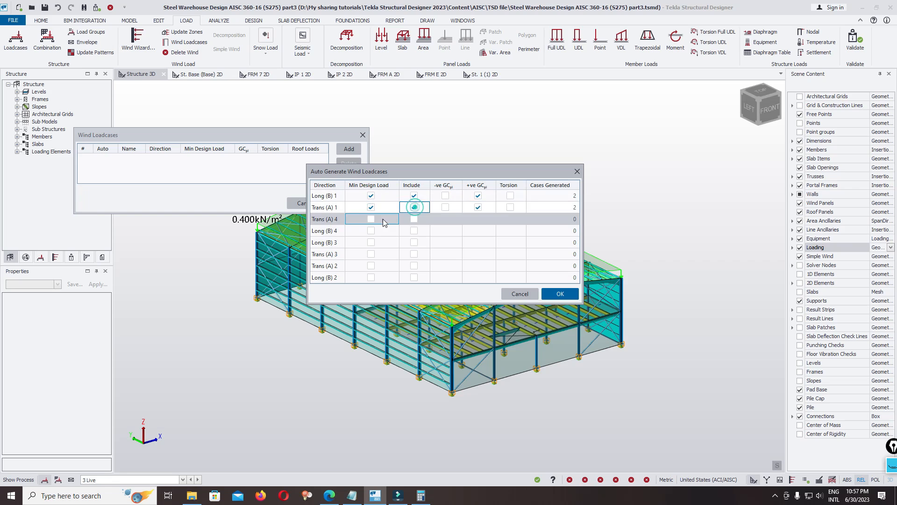
{"action": "left_click", "coordinate": [371, 218]}
{"action": "left_click", "coordinate": [414, 219]}
{"action": "left_click", "coordinate": [371, 231]}
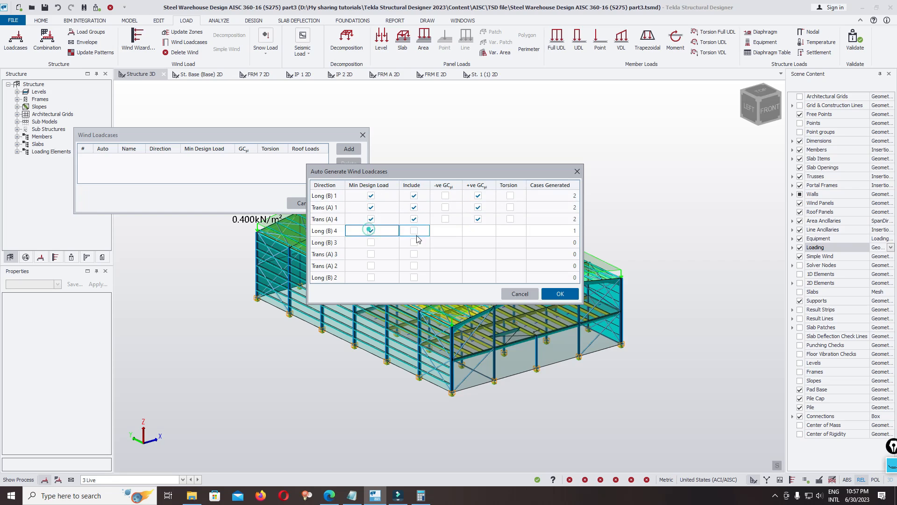
{"action": "left_click", "coordinate": [414, 231]}
{"action": "left_click", "coordinate": [372, 243]}
{"action": "left_click", "coordinate": [414, 243]}
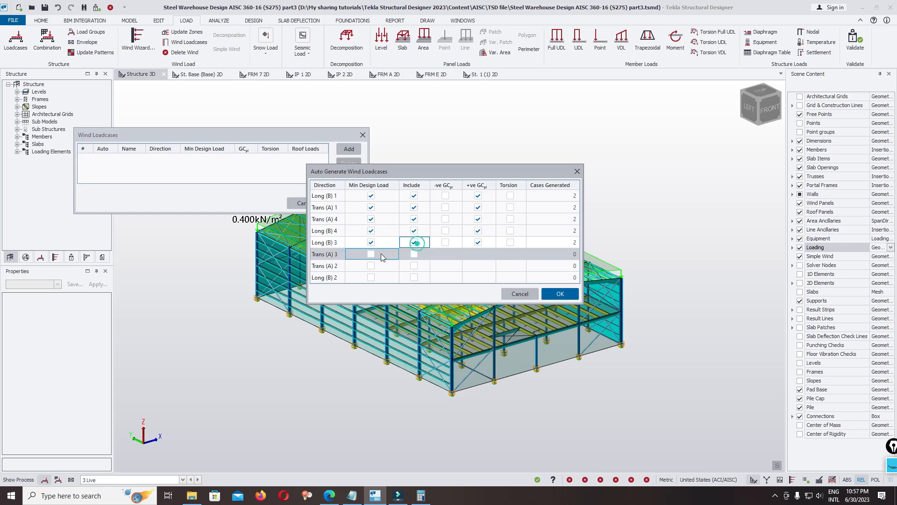
Include Trans (A) 3, Trans (A) 2 and Long (B) 2 with minimum design load and positive GCpi, and generate and accept the wind loadcases
{"action": "left_click", "coordinate": [371, 254]}
{"action": "left_click", "coordinate": [414, 254]}
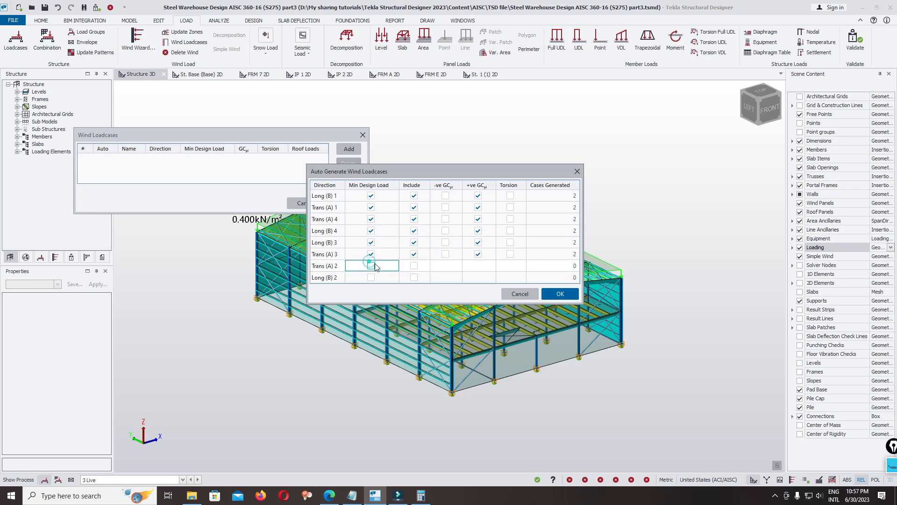
{"action": "left_click", "coordinate": [414, 266]}
{"action": "left_click", "coordinate": [371, 265]}
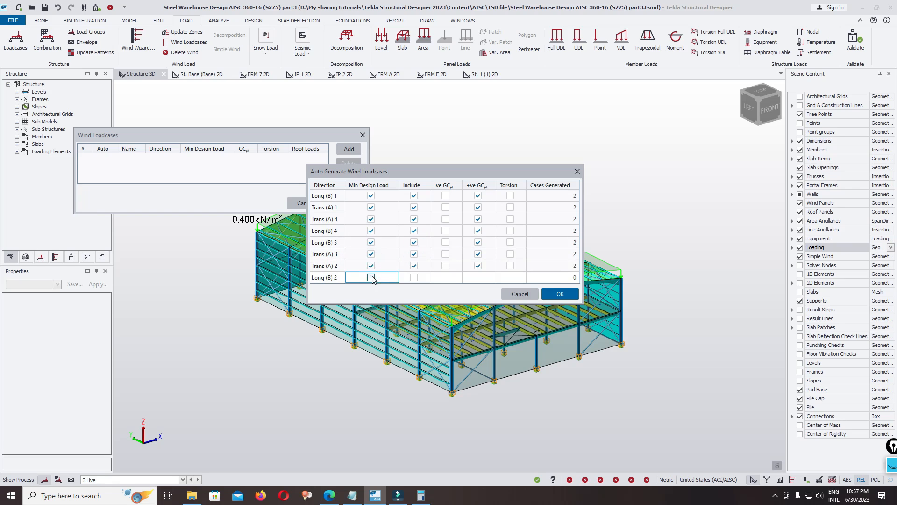
{"action": "left_click", "coordinate": [371, 278]}
{"action": "left_click", "coordinate": [414, 278]}
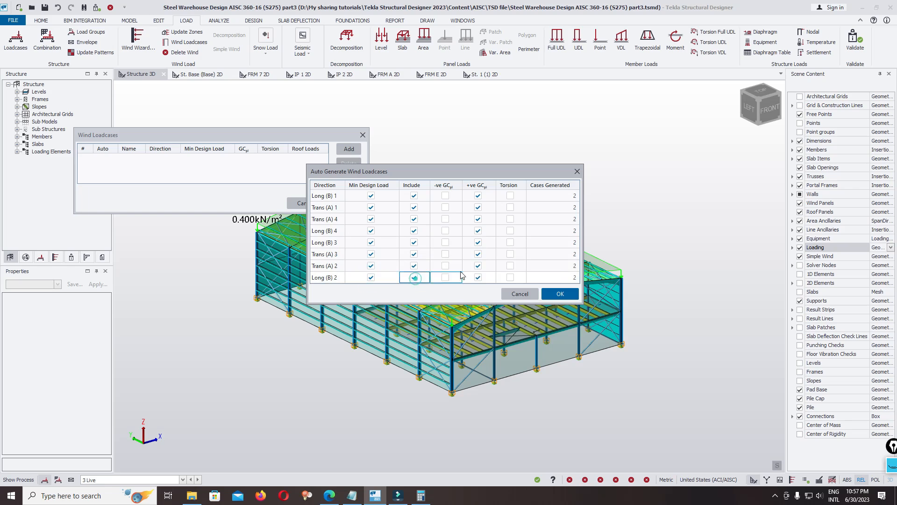
{"action": "left_click", "coordinate": [560, 293]}
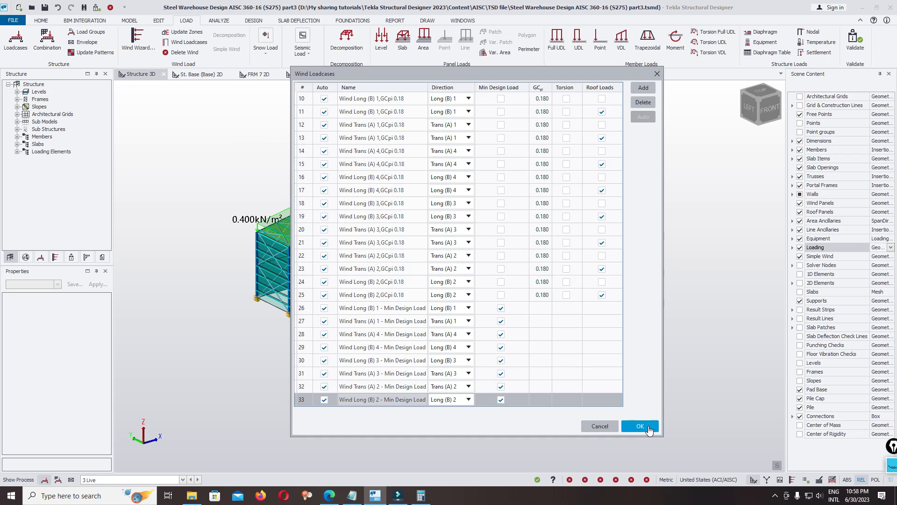
{"action": "left_click", "coordinate": [649, 428]}
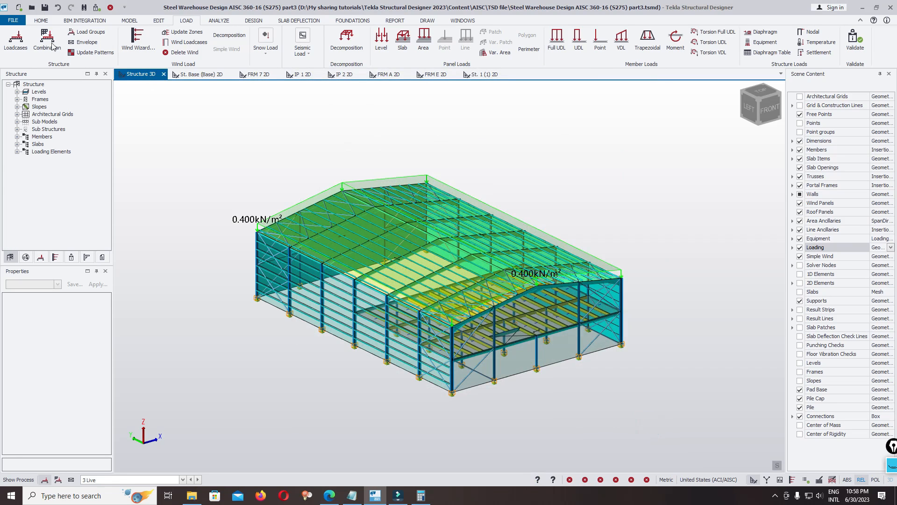
Examine the list of loadcases and the design combinations in the Loading dialog, and close it
{"action": "left_click", "coordinate": [13, 20]}
{"action": "left_click", "coordinate": [2, 98]}
{"action": "left_click", "coordinate": [45, 38]}
{"action": "left_click", "coordinate": [289, 138]}
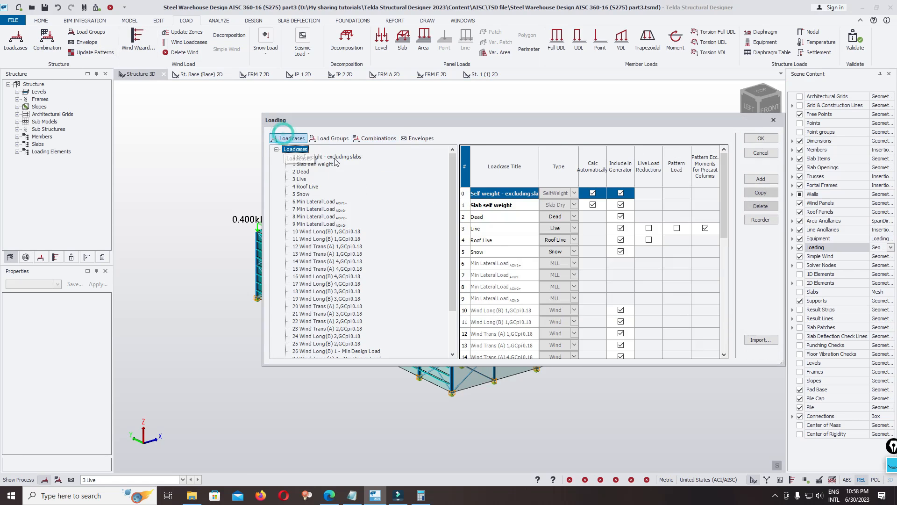
{"action": "scroll", "coordinate": [354, 208], "scroll_direction": "down", "scroll_amount": 3}
{"action": "scroll", "coordinate": [354, 208], "scroll_direction": "up", "scroll_amount": 3}
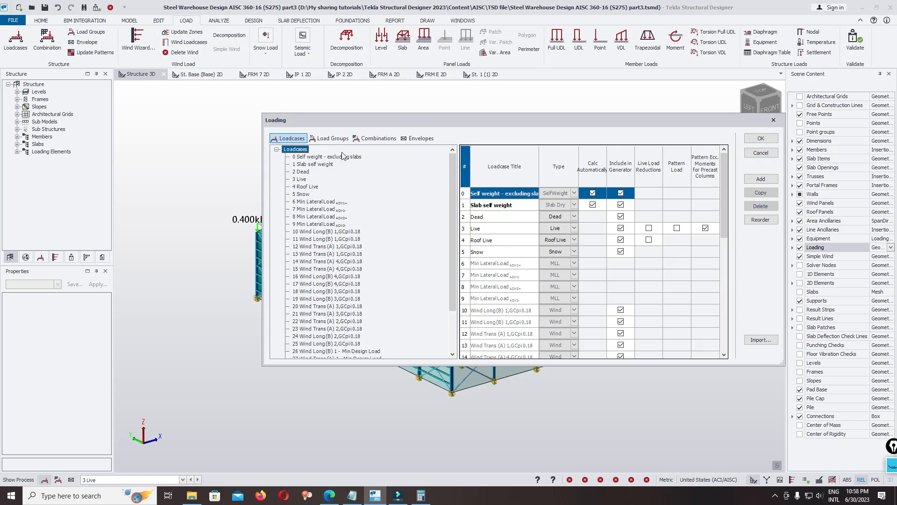
{"action": "left_click", "coordinate": [374, 138]}
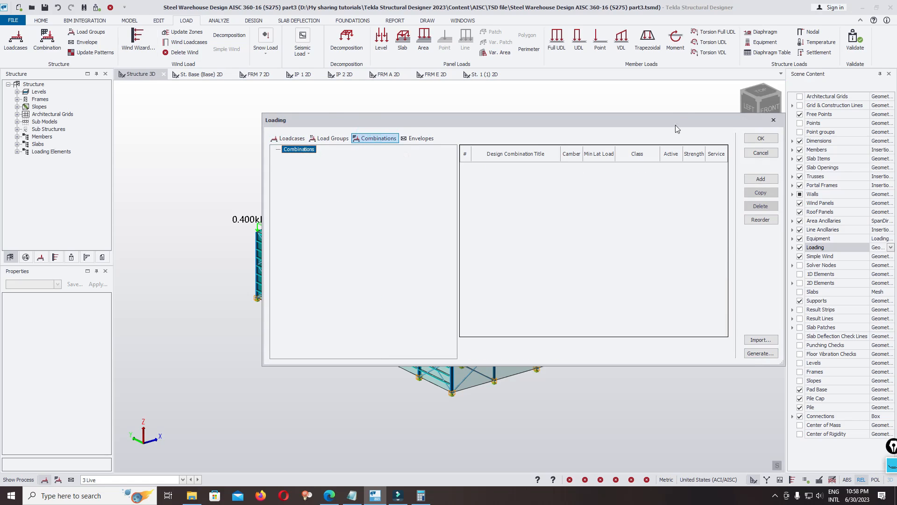
{"action": "left_click_drag", "start_coordinate": [716, 120], "coordinate": [585, 140]}
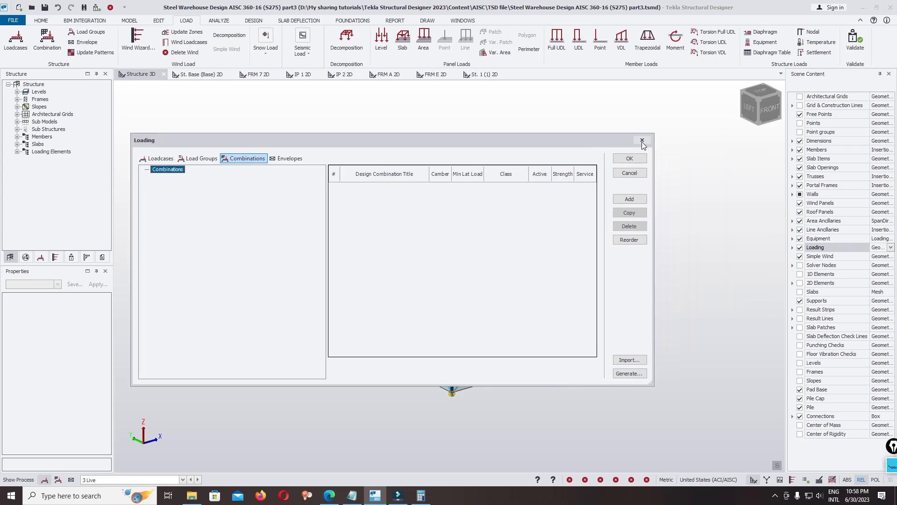
{"action": "left_click_drag", "start_coordinate": [296, 142], "coordinate": [333, 115]}
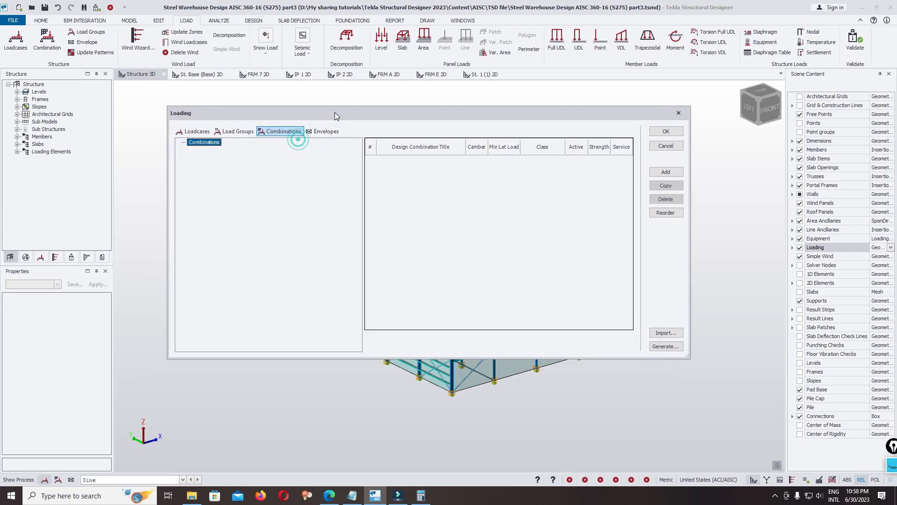
{"action": "left_click", "coordinate": [682, 113]}
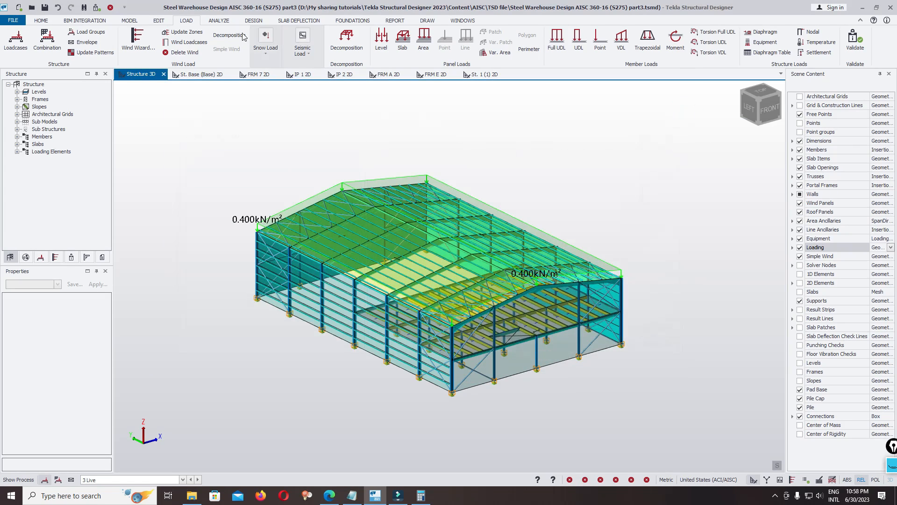
Examine the analysis options in the design settings and close them without making changes
{"action": "left_click", "coordinate": [254, 20]}
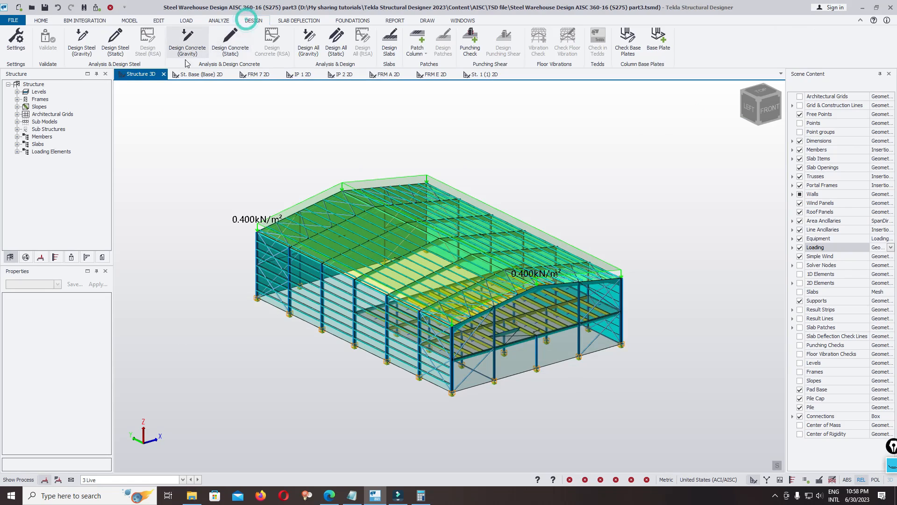
{"action": "left_click", "coordinate": [16, 39]}
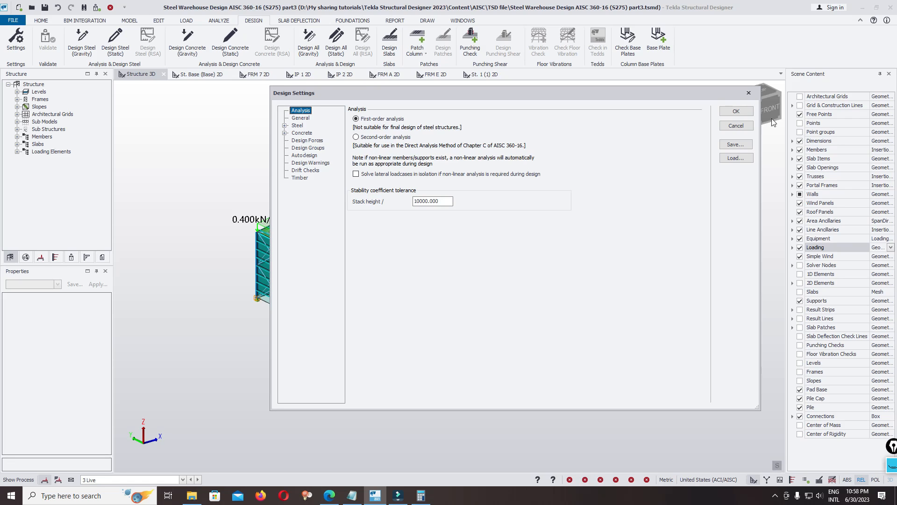
{"action": "left_click", "coordinate": [749, 92]}
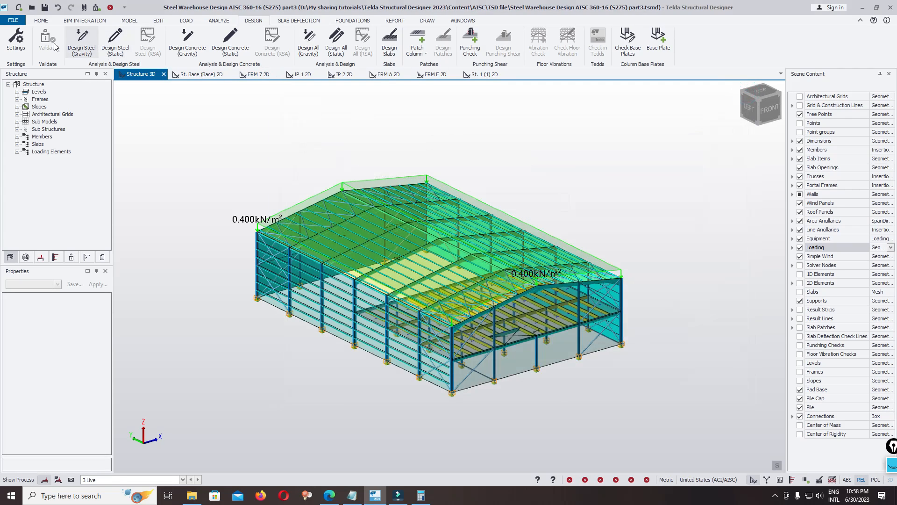
Start generating load combinations, deleting all previously generated ones and keeping the Final scenario
{"action": "left_click", "coordinate": [186, 20]}
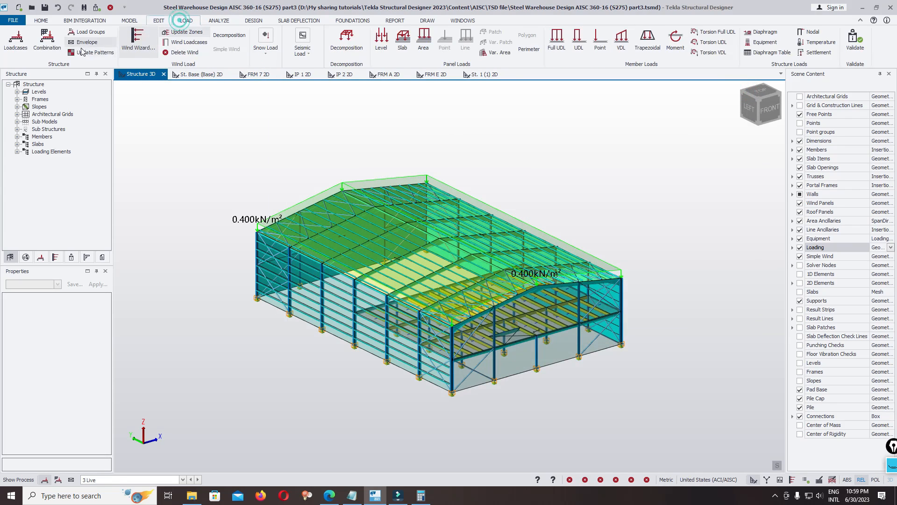
{"action": "left_click", "coordinate": [49, 44]}
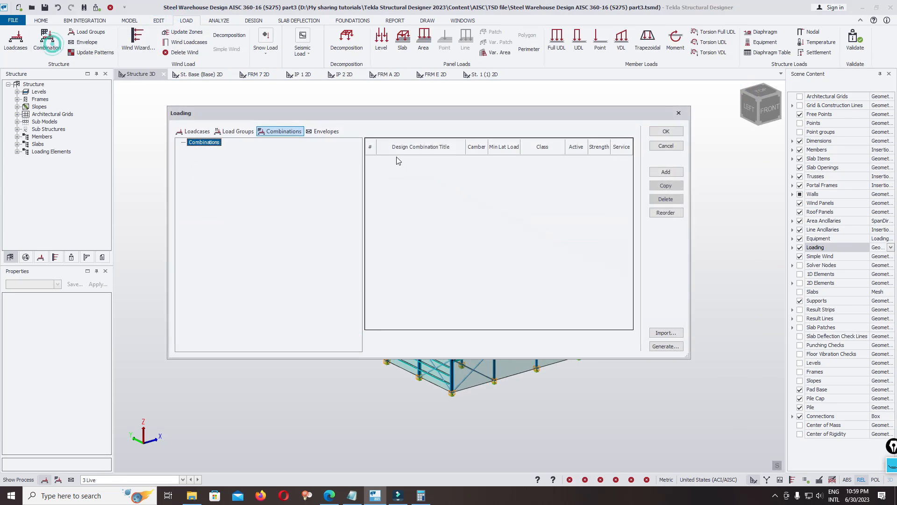
{"action": "left_click", "coordinate": [671, 346]}
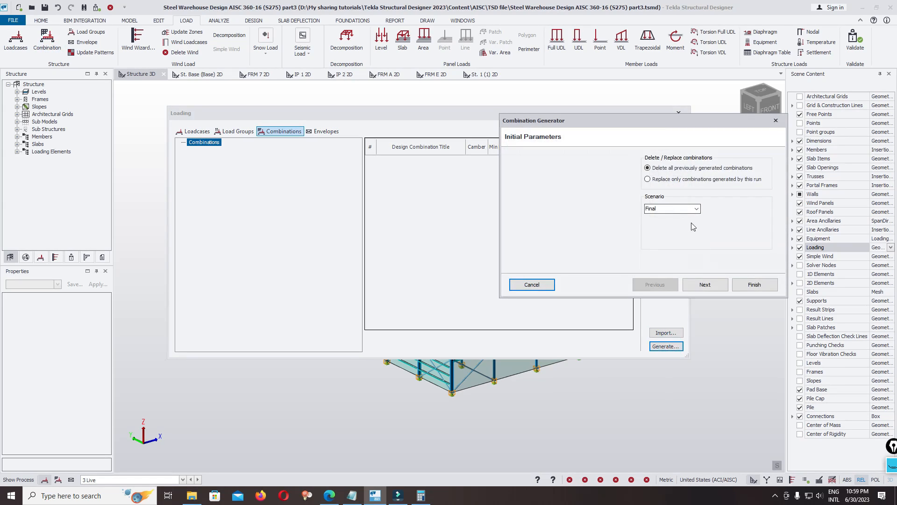
{"action": "left_click", "coordinate": [696, 209]}
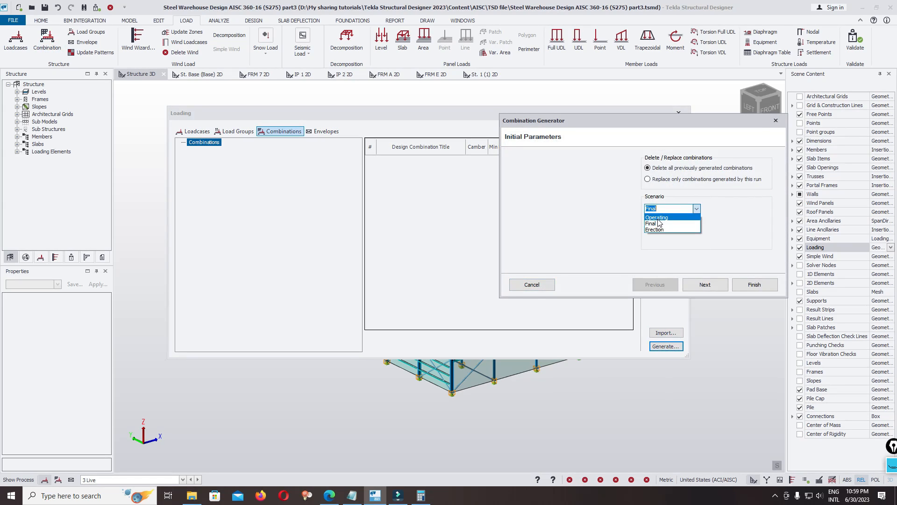
{"action": "left_click", "coordinate": [719, 226]}
{"action": "left_click", "coordinate": [704, 287]}
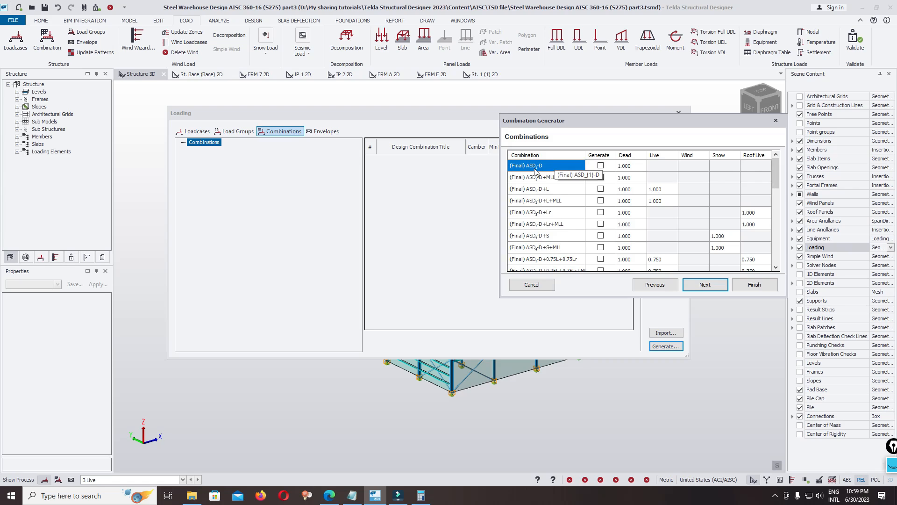
Review the ASD and LRFD combinations, keep the LRFD selection and service factors, and continue to the notional load settings
{"action": "scroll", "coordinate": [557, 177], "scroll_direction": "down", "scroll_amount": 4}
{"action": "scroll", "coordinate": [578, 208], "scroll_direction": "down", "scroll_amount": 1}
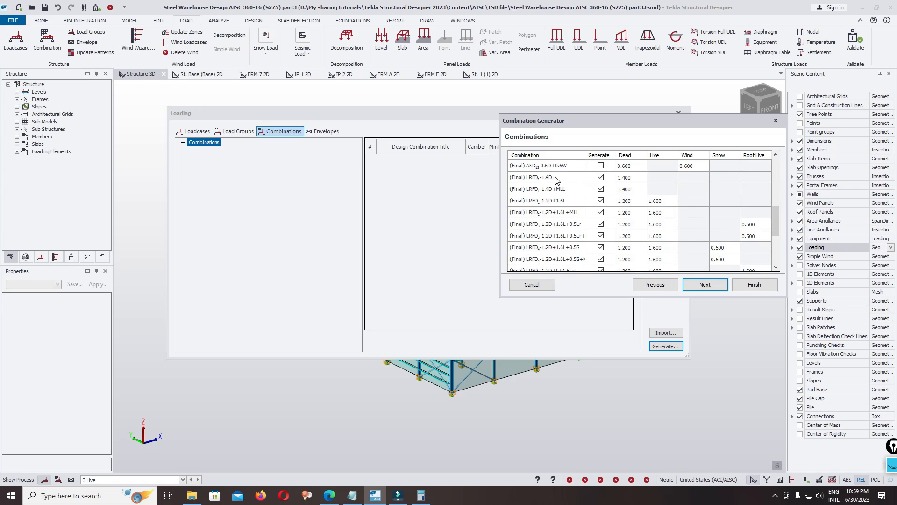
{"action": "scroll", "coordinate": [575, 192], "scroll_direction": "up", "scroll_amount": 4}
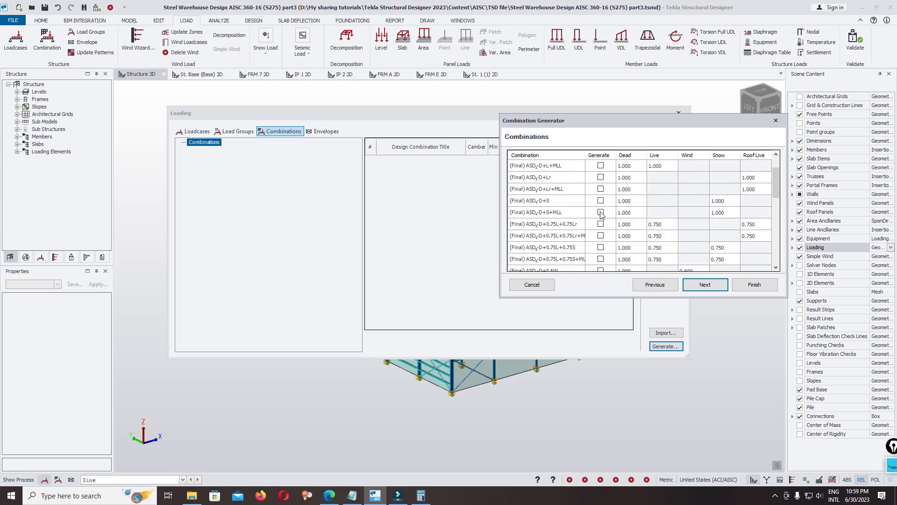
{"action": "scroll", "coordinate": [601, 214], "scroll_direction": "down", "scroll_amount": 5}
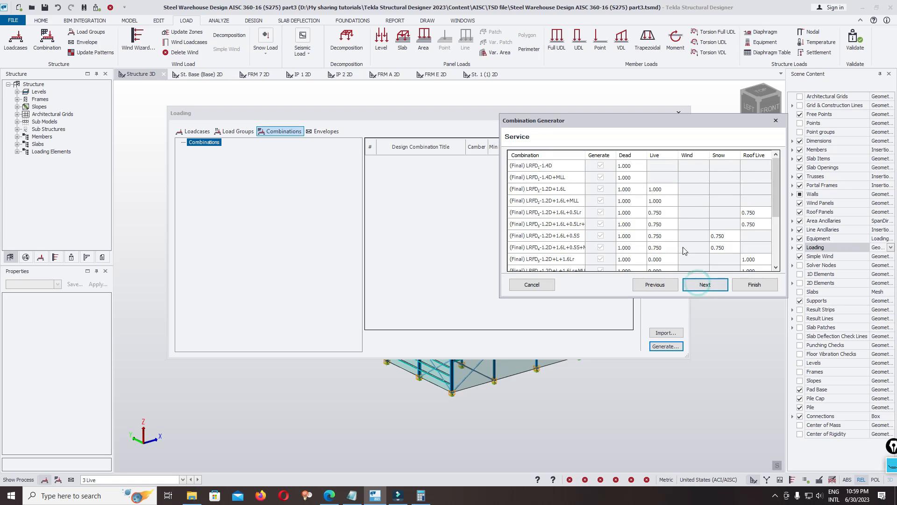
{"action": "left_click", "coordinate": [705, 285]}
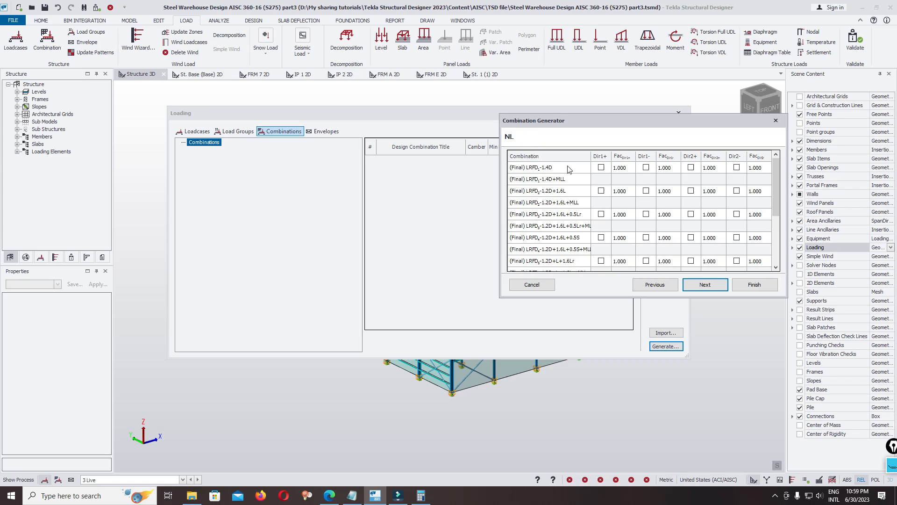
Enable Dir1+ and Dir2+ notional loads for the LRFD combinations 1.4D, 1.2D+1.6L and 1.2D+1.6L+0.5Lr
{"action": "left_click", "coordinate": [602, 168]}
{"action": "left_click", "coordinate": [691, 167]}
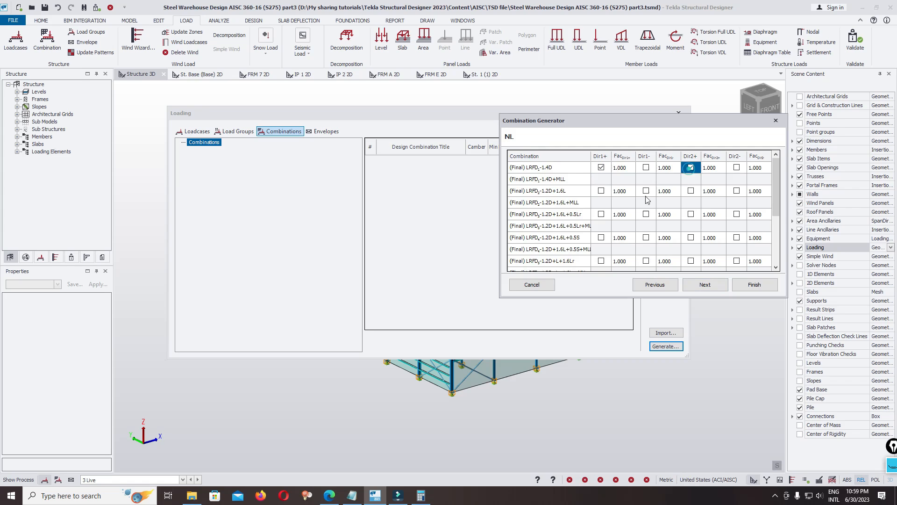
{"action": "left_click", "coordinate": [602, 190]}
{"action": "left_click", "coordinate": [601, 214]}
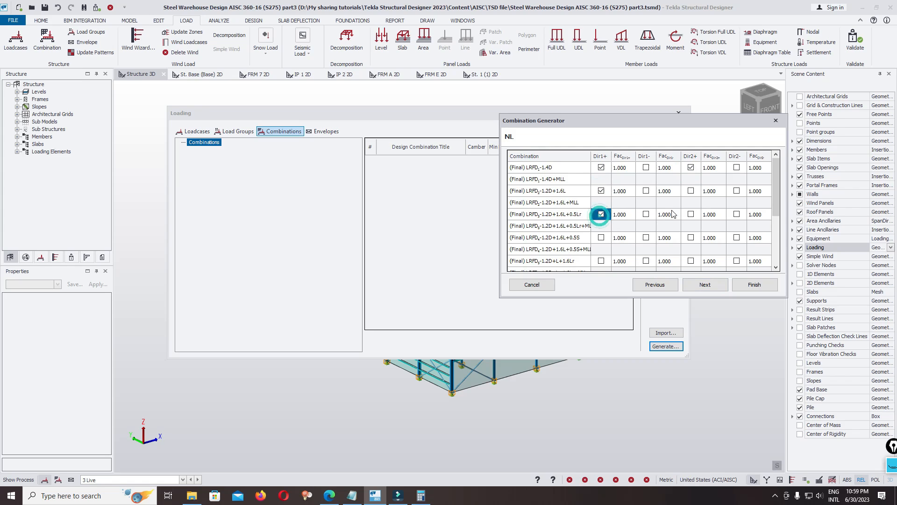
{"action": "left_click", "coordinate": [691, 214]}
{"action": "left_click", "coordinate": [691, 190]}
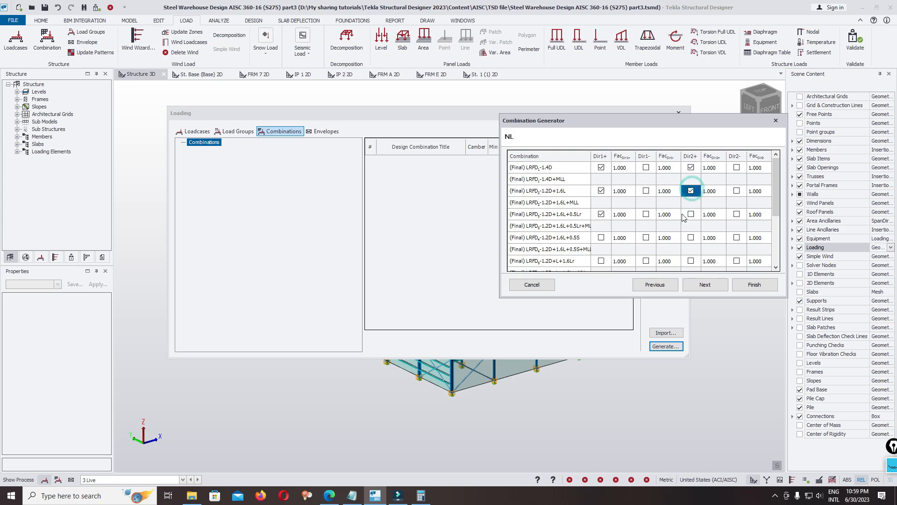
{"action": "left_click", "coordinate": [691, 214]}
Enable Dir1+ and Dir2+ notional loads for the LRFD combinations 1.2D+1.6L+0.5S and 1.2D+L+1.6Lr
{"action": "left_click", "coordinate": [602, 238]}
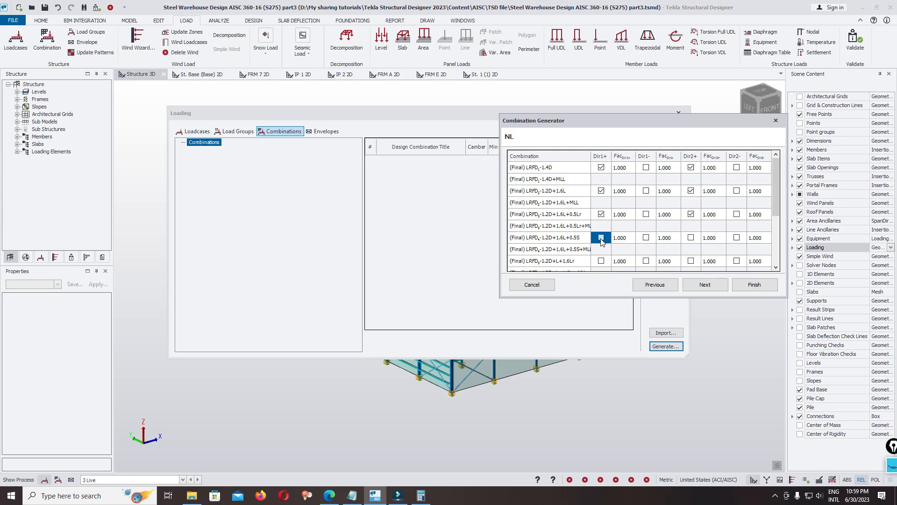
{"action": "left_click", "coordinate": [601, 237]}
{"action": "left_click", "coordinate": [691, 237]}
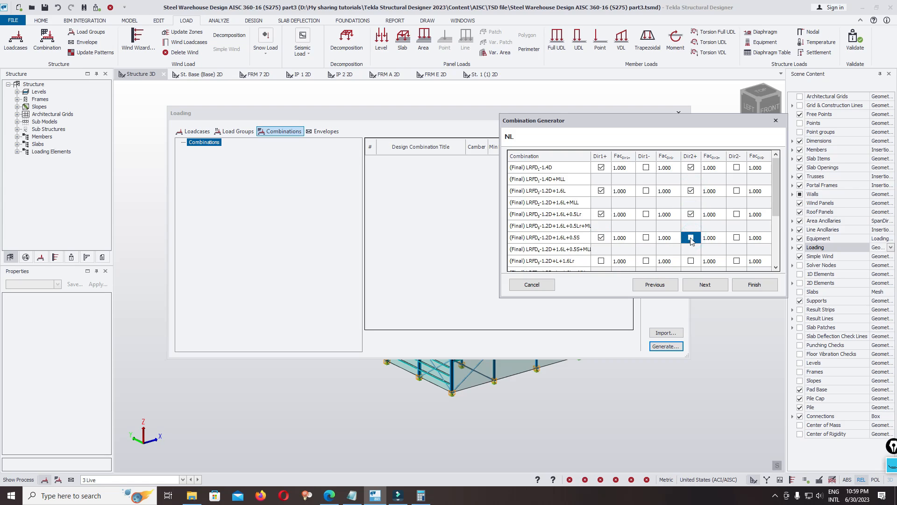
{"action": "left_click", "coordinate": [691, 237]}
{"action": "left_click", "coordinate": [691, 261]}
{"action": "left_click", "coordinate": [690, 261]}
{"action": "left_click", "coordinate": [602, 261]}
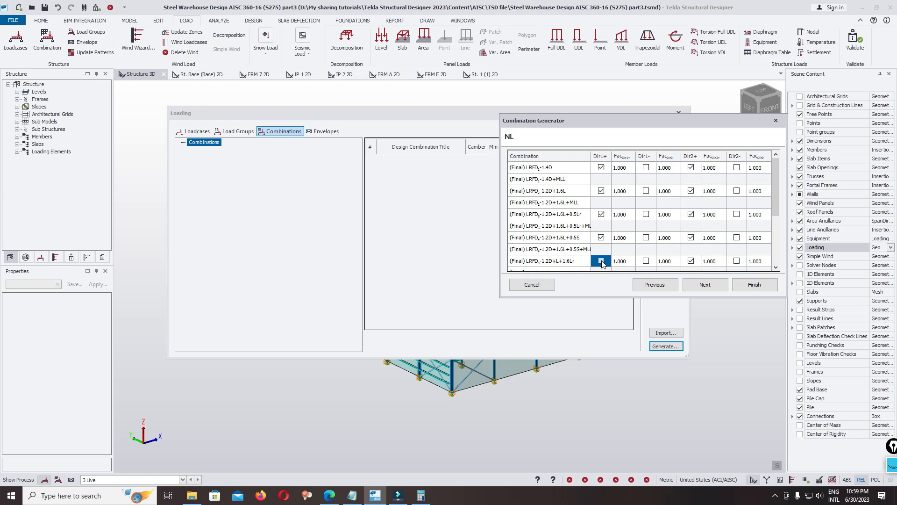
{"action": "left_click", "coordinate": [601, 261]}
Enable Dir1+ and Dir2+ notional loads for 1.2D+L+1.6S, leave minimum lateral loads at None, and finish generating the combinations
{"action": "scroll", "coordinate": [716, 226], "scroll_direction": "down", "scroll_amount": 3}
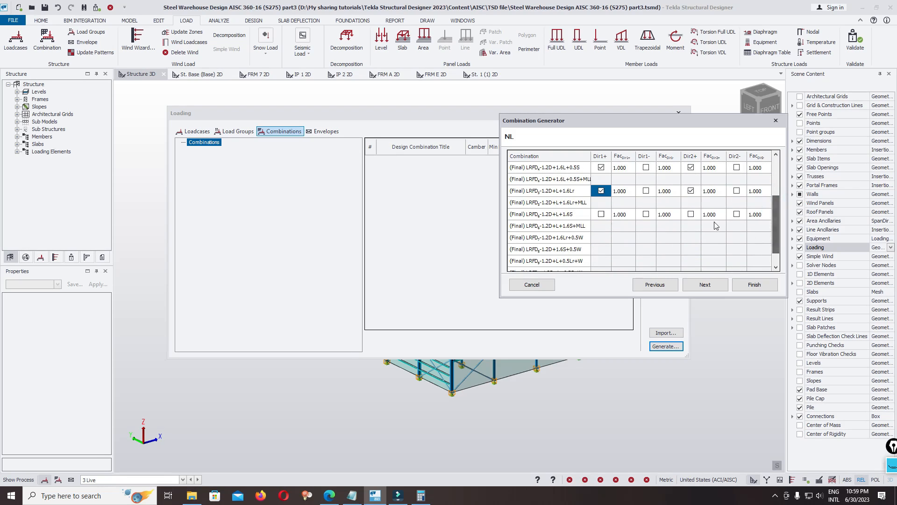
{"action": "left_click", "coordinate": [691, 214]}
{"action": "left_click", "coordinate": [690, 214]}
{"action": "left_click", "coordinate": [602, 214]}
{"action": "left_click", "coordinate": [602, 214]}
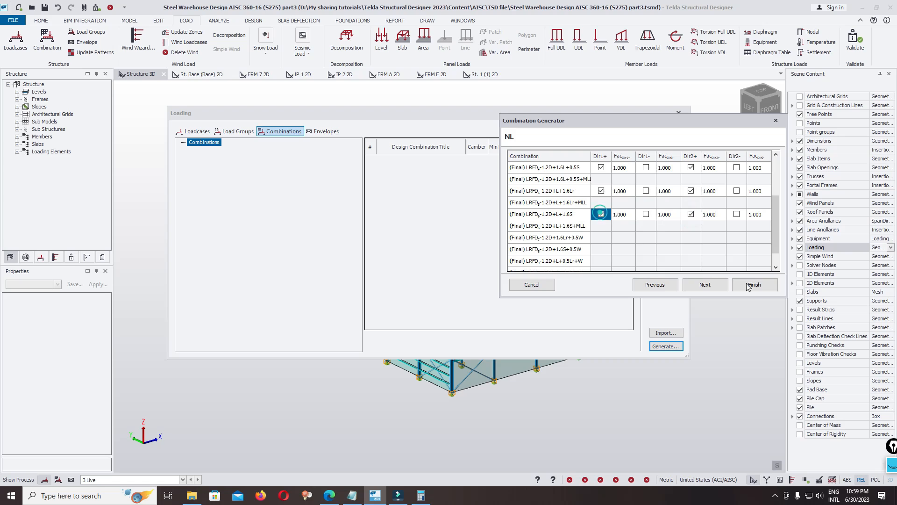
{"action": "left_click", "coordinate": [705, 285]}
{"action": "left_click", "coordinate": [753, 286]}
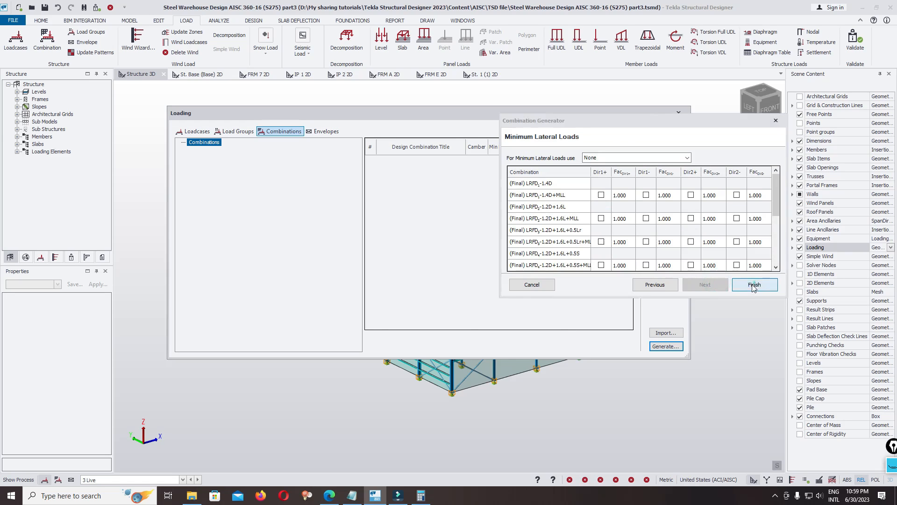
Create a design envelope that includes all available combinations, accept the loading, and save the model
{"action": "left_click", "coordinate": [333, 134]}
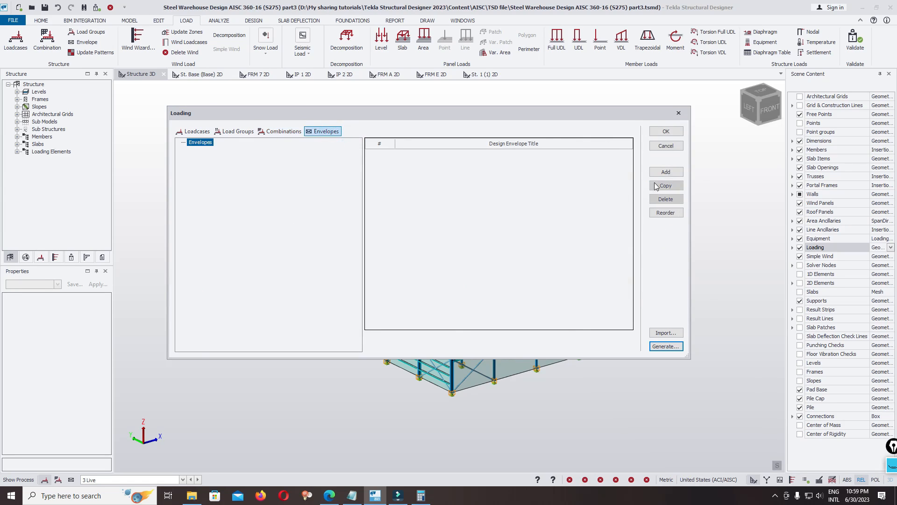
{"action": "left_click", "coordinate": [666, 172]}
{"action": "left_click", "coordinate": [217, 149]}
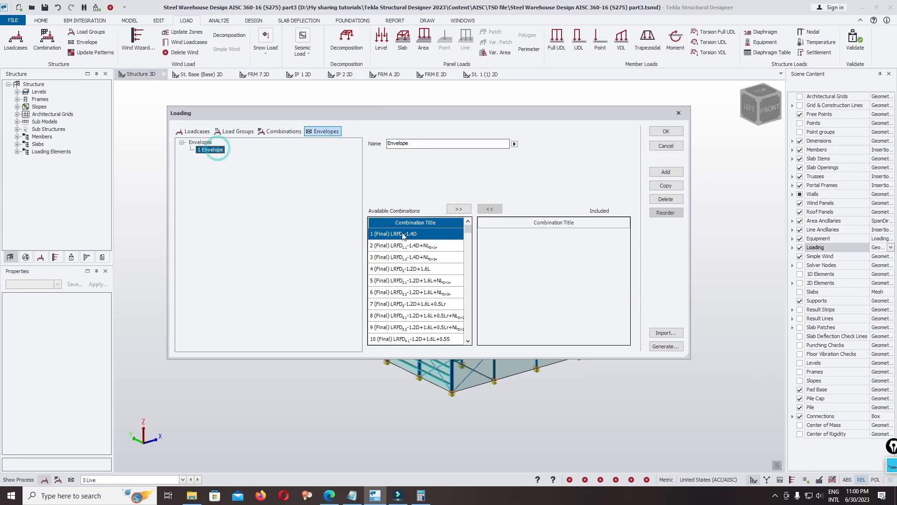
{"action": "left_click_drag", "start_coordinate": [470, 230], "coordinate": [464, 334]}
{"action": "left_click", "coordinate": [436, 339], "text": "shift"}
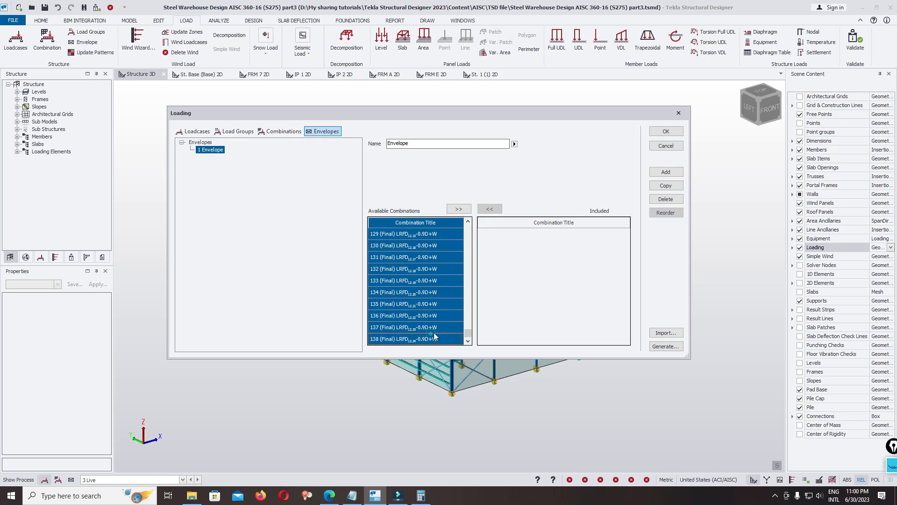
{"action": "left_click", "coordinate": [458, 209]}
{"action": "left_click", "coordinate": [665, 131]}
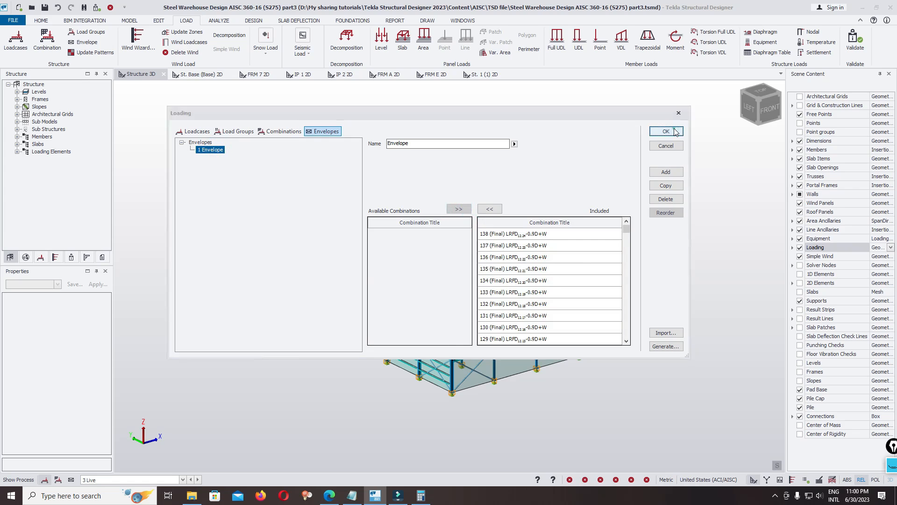
{"action": "left_click", "coordinate": [11, 21]}
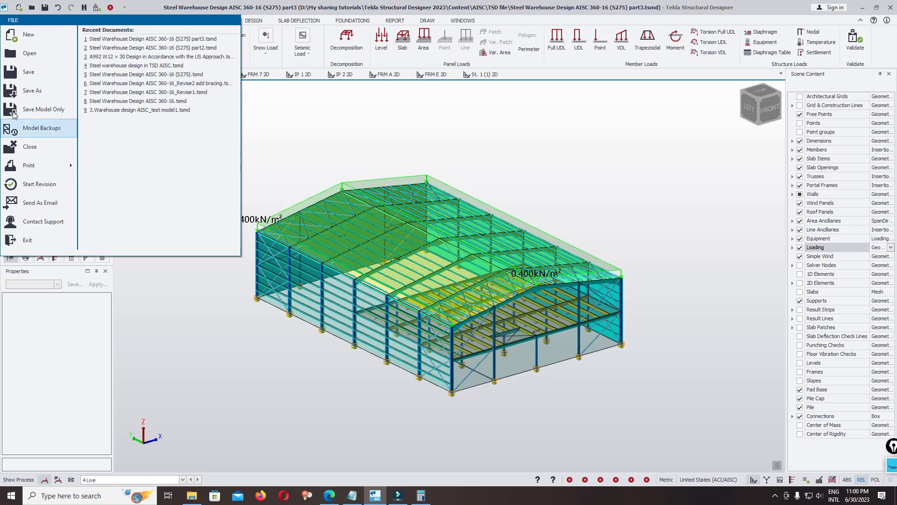
{"action": "left_click", "coordinate": [29, 75]}
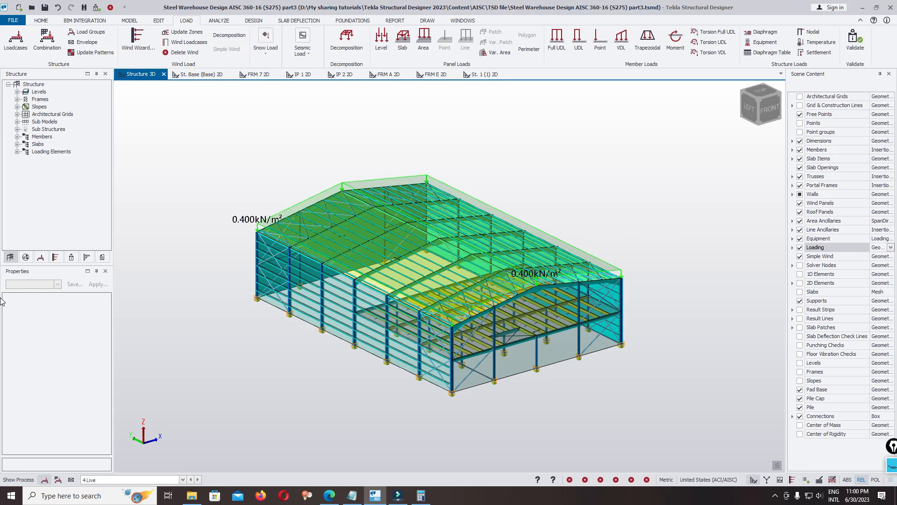
Turn on the building direction arrows in the structure's properties
{"action": "left_click", "coordinate": [7, 263]}
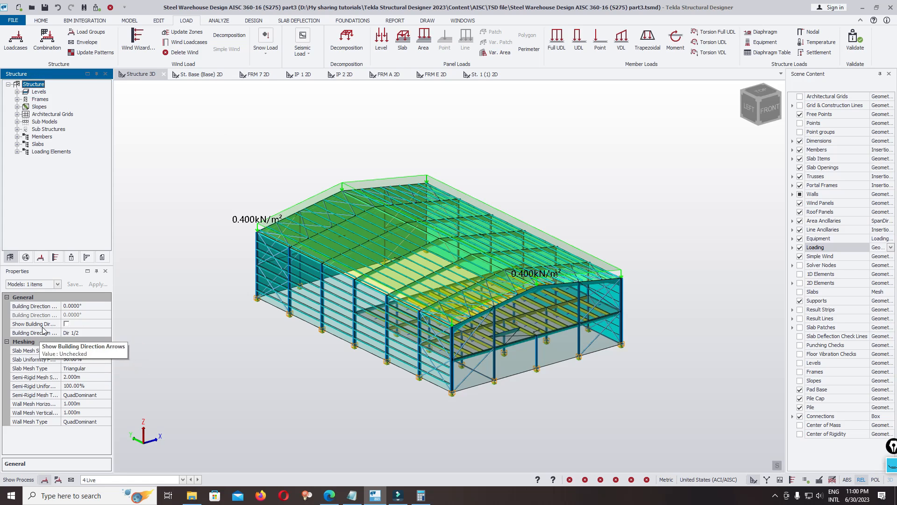
{"action": "left_click", "coordinate": [66, 324]}
{"action": "scroll", "coordinate": [498, 419], "scroll_direction": "up", "scroll_amount": 3}
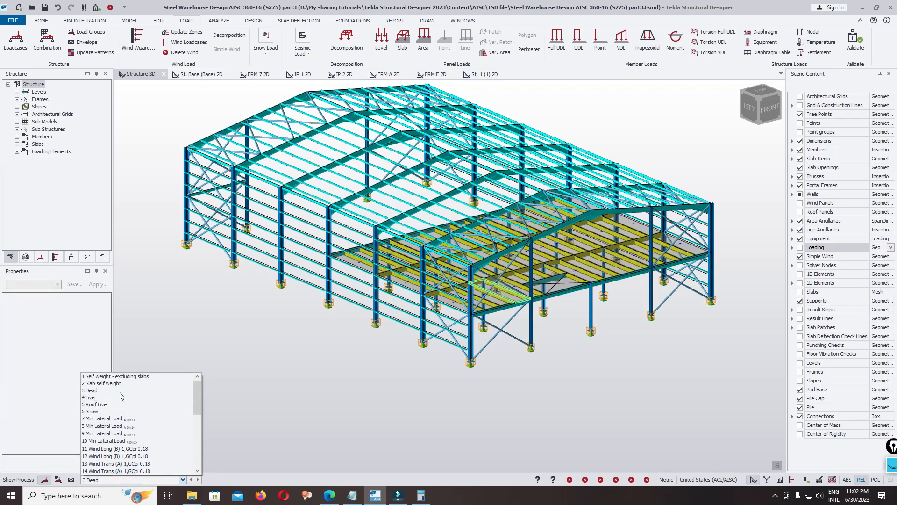
In the 3 Dead loadcase, apply a slab load of 1.2 kN/m² to the mezzanine floor slab
{"action": "left_click", "coordinate": [98, 397]}
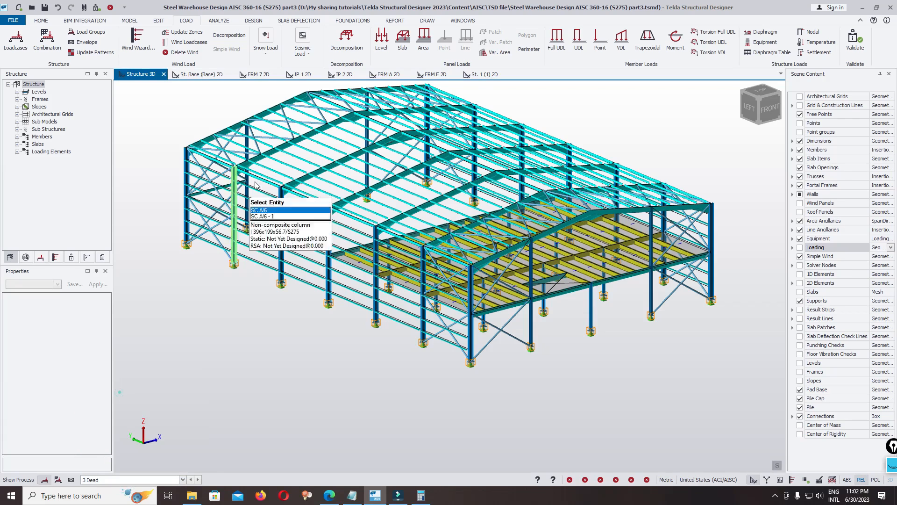
{"action": "left_click", "coordinate": [401, 41]}
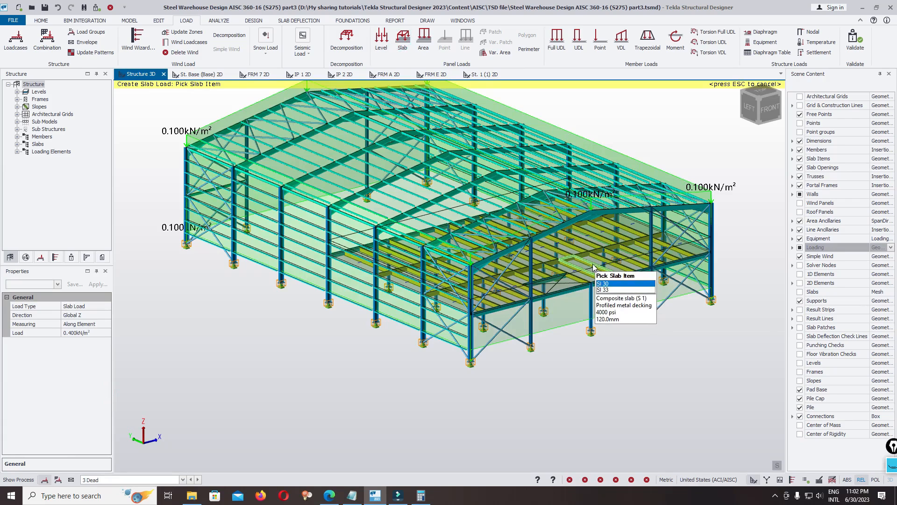
{"action": "left_click", "coordinate": [100, 332]}
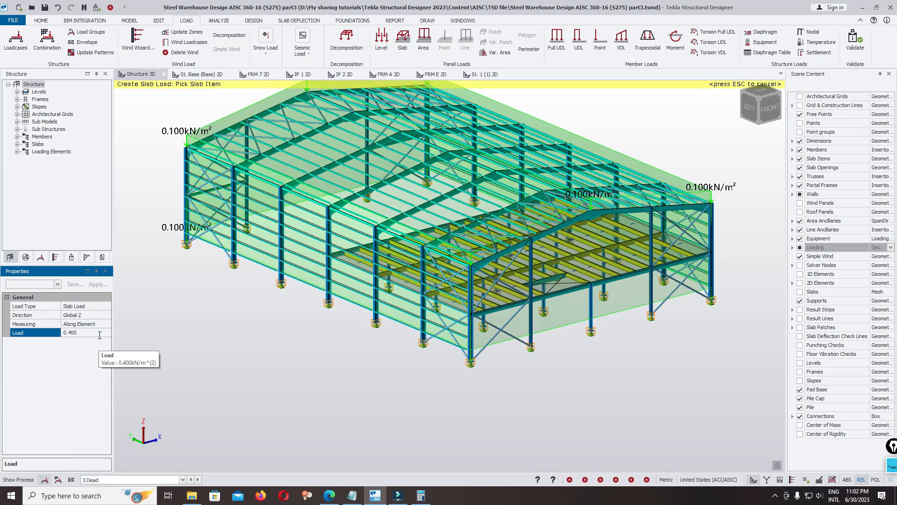
{"action": "double_click", "coordinate": [100, 332]}
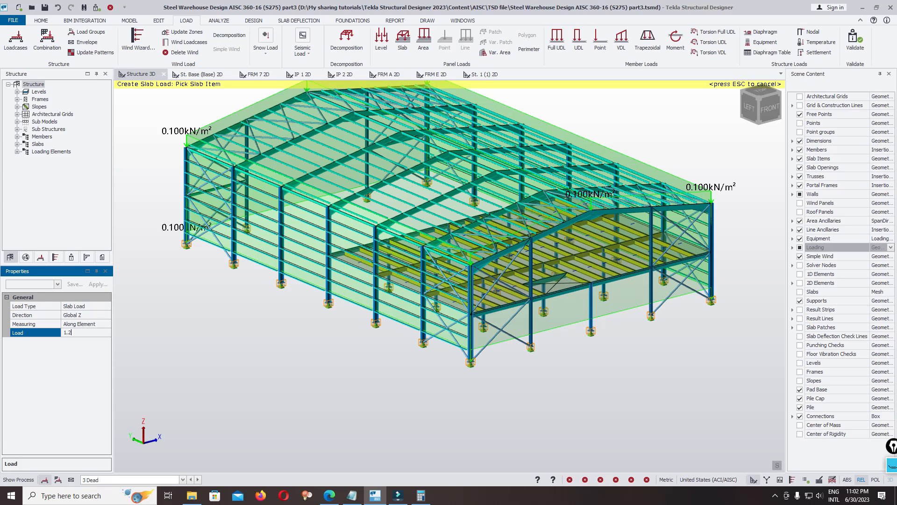
{"action": "key", "text": "Return"}
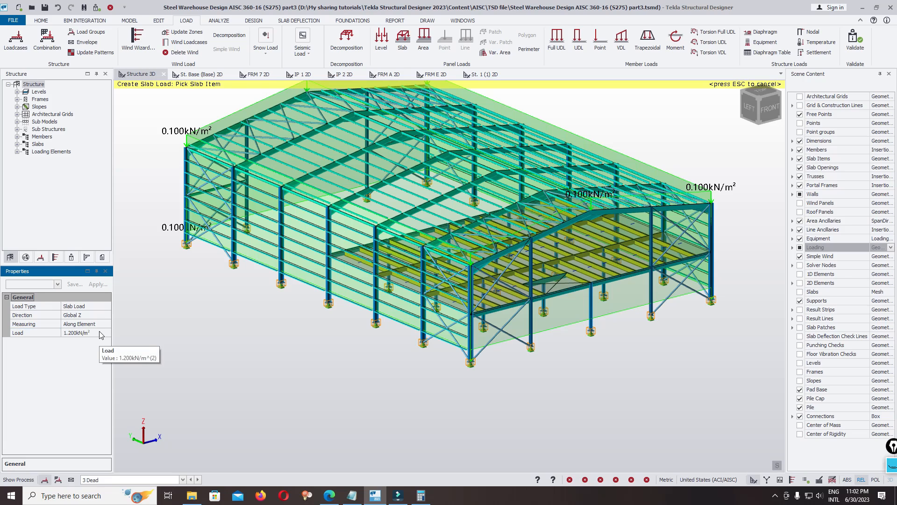
{"action": "left_click", "coordinate": [604, 262]}
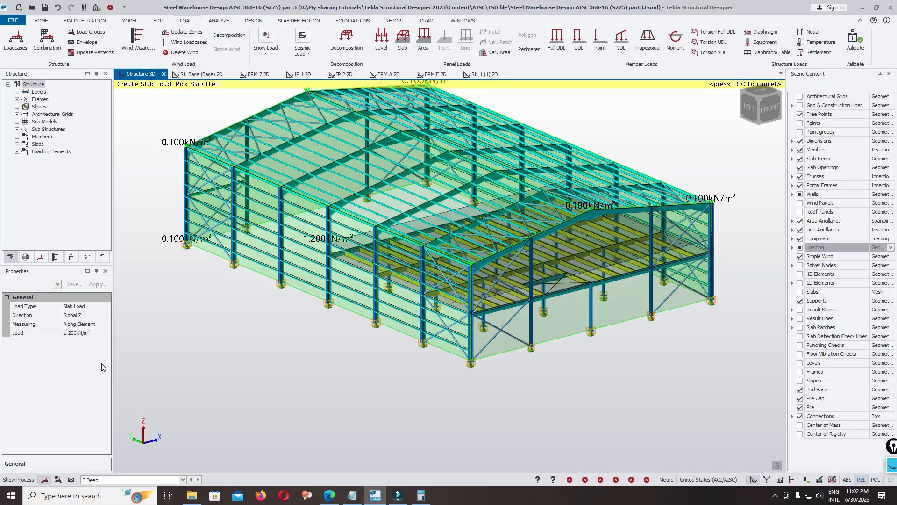
In the 4 Live loadcase, apply a slab load of 1.82 kN/m² to the mezzanine floor slab
{"action": "left_click", "coordinate": [101, 480]}
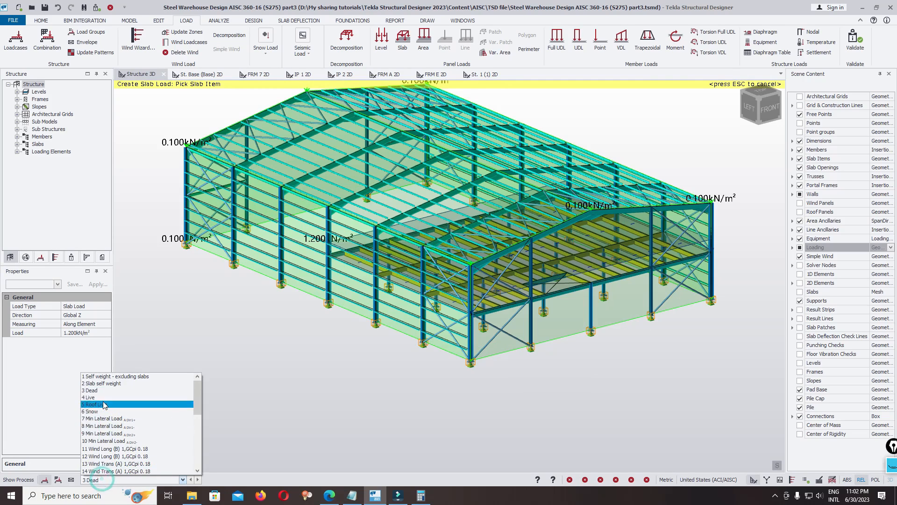
{"action": "left_click", "coordinate": [91, 397]}
{"action": "left_click", "coordinate": [86, 333]}
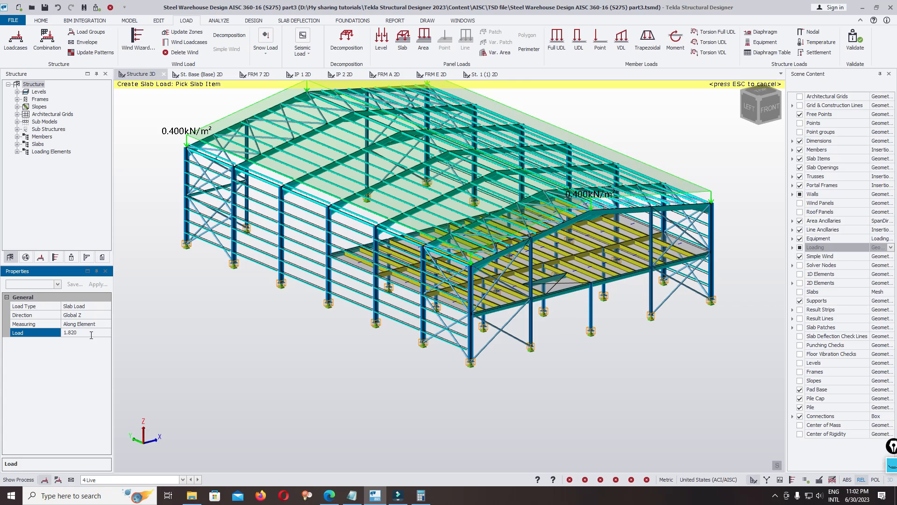
{"action": "type", "text": "1.820"}
{"action": "left_click", "coordinate": [607, 254]}
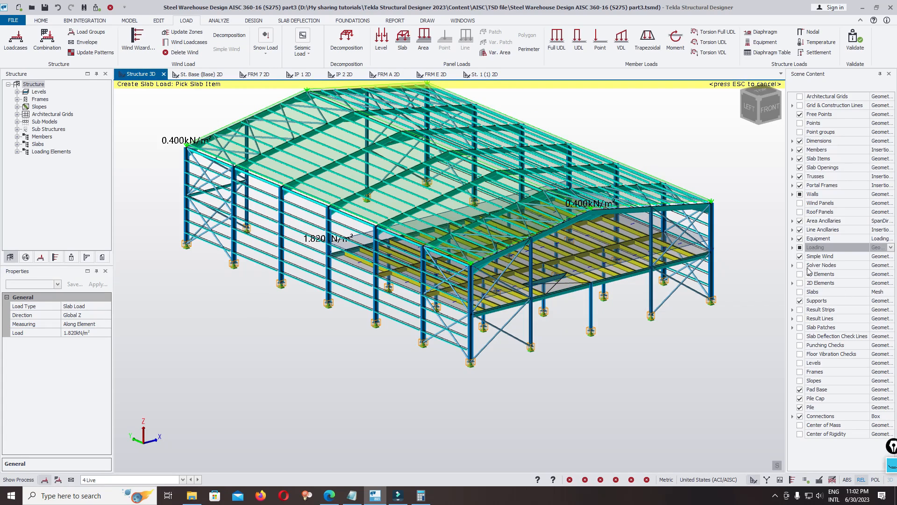
End the slab load command and turn on all loading, with both geometry and text, in the 3D view
{"action": "left_click", "coordinate": [800, 249]}
{"action": "left_click", "coordinate": [800, 249]}
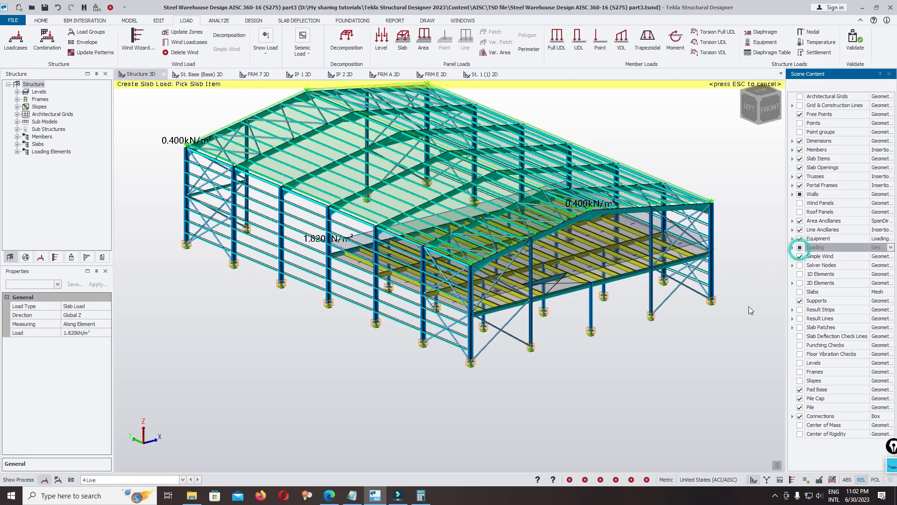
{"action": "key", "text": "Escape"}
{"action": "left_click", "coordinate": [800, 248]}
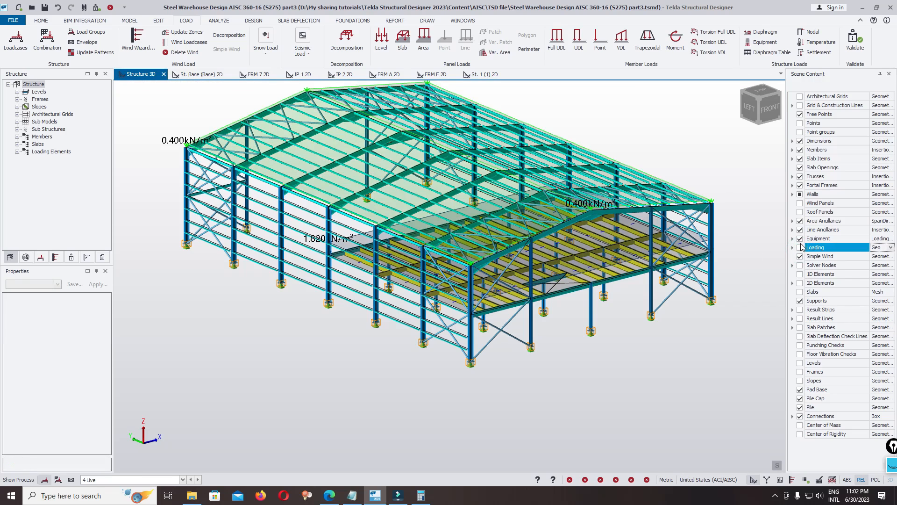
{"action": "left_click", "coordinate": [891, 247]}
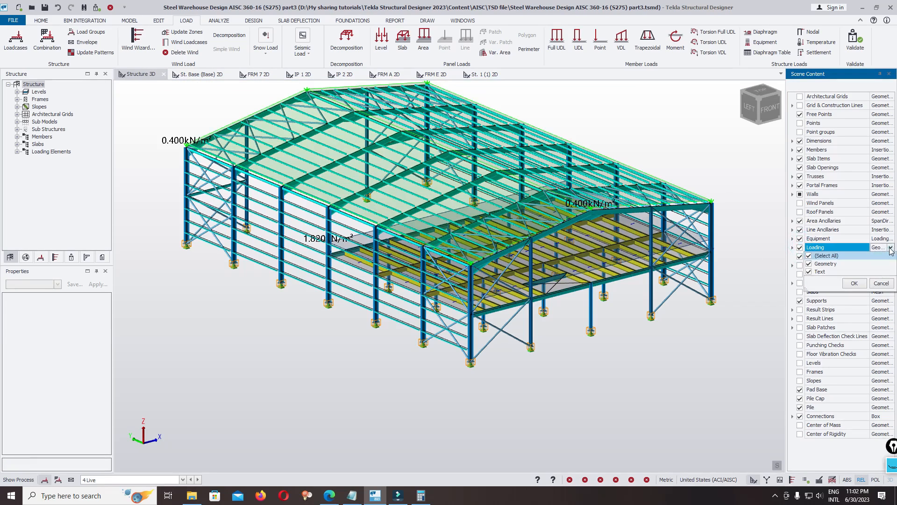
{"action": "left_click", "coordinate": [852, 283]}
Display the 3 Dead and 4 Live loadcases in turn to check their applied loads, and save the model
{"action": "scroll", "coordinate": [484, 325], "scroll_direction": "down", "scroll_amount": 1}
{"action": "right_click_drag", "start_coordinate": [485, 324], "coordinate": [455, 404]}
{"action": "left_click", "coordinate": [130, 480]}
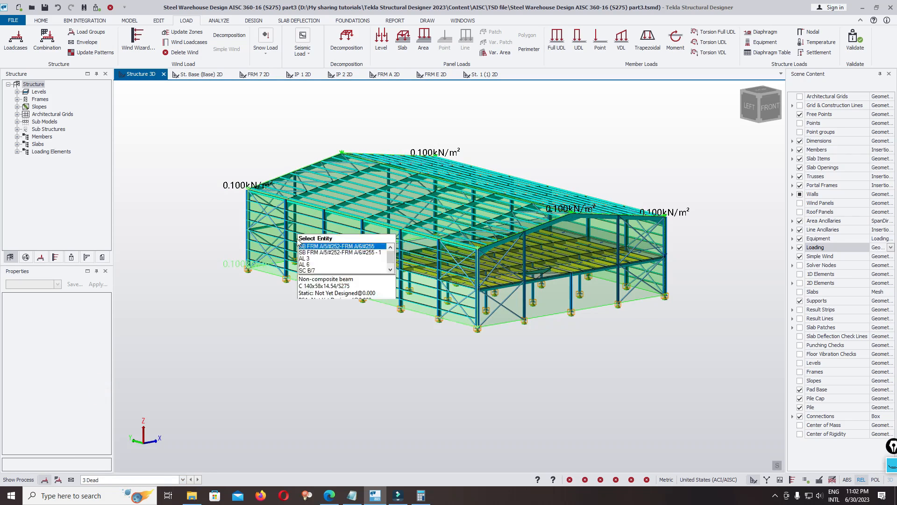
{"action": "scroll", "coordinate": [582, 268], "scroll_direction": "up", "scroll_amount": 2}
{"action": "scroll", "coordinate": [582, 265], "scroll_direction": "up", "scroll_amount": 5}
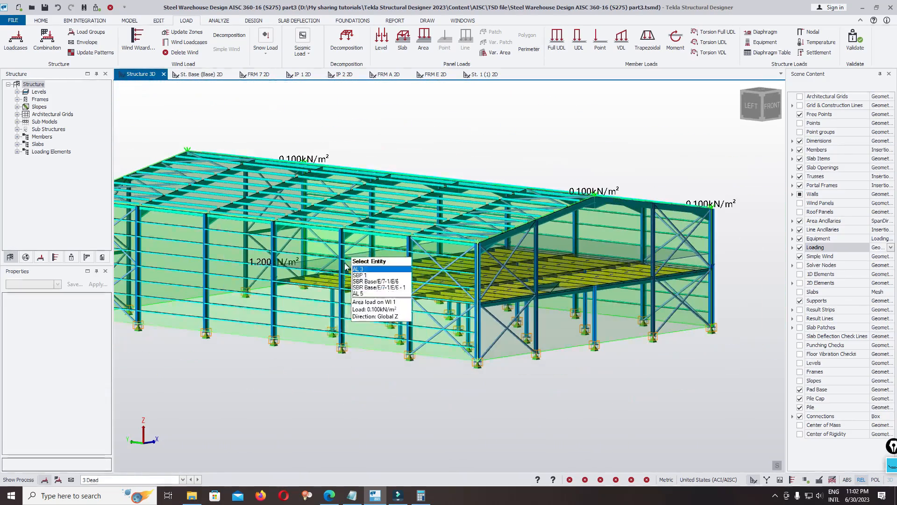
{"action": "scroll", "coordinate": [299, 220], "scroll_direction": "down", "scroll_amount": 3}
{"action": "left_click", "coordinate": [94, 479]}
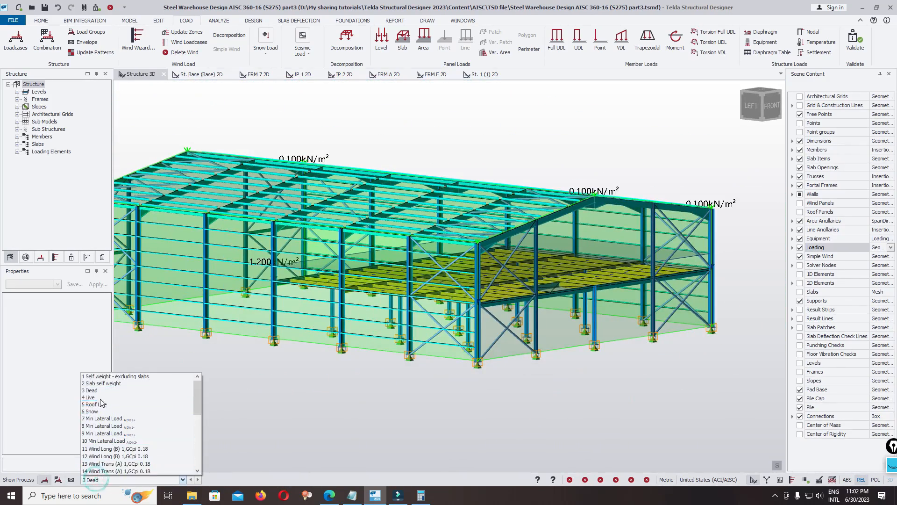
{"action": "left_click", "coordinate": [90, 397]}
{"action": "middle_click_drag", "start_coordinate": [374, 327], "coordinate": [518, 421]}
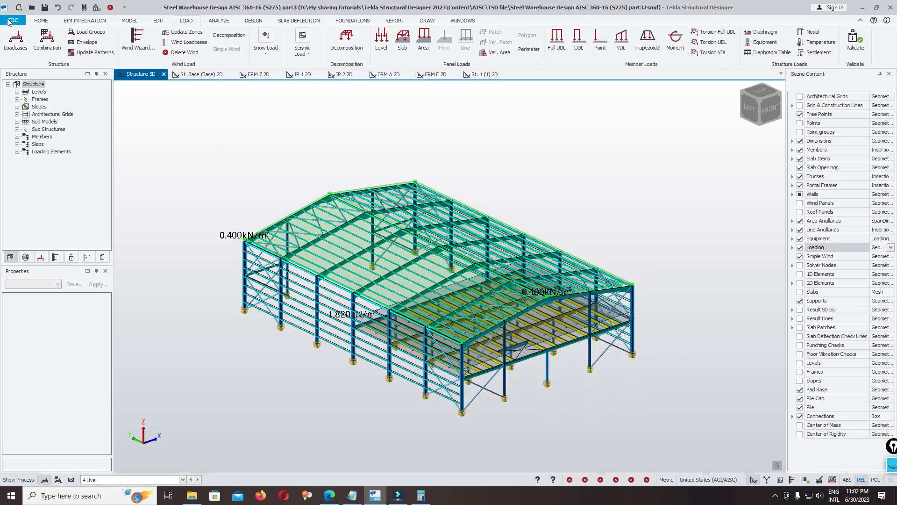
{"action": "left_click", "coordinate": [8, 22]}
{"action": "left_click", "coordinate": [23, 66]}
Open the wind model view for direction Long (B) 1 and examine the roof type assigned to the roof slopes
{"action": "left_click", "coordinate": [792, 480]}
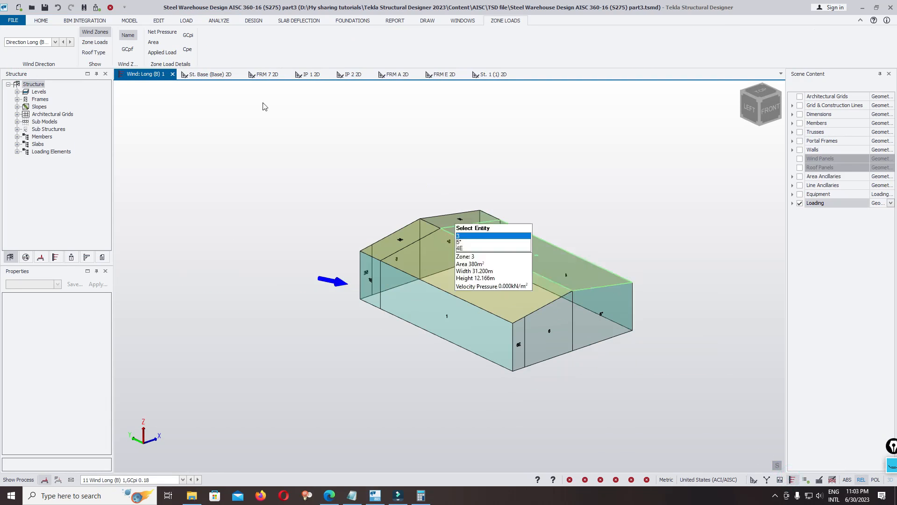
{"action": "left_click", "coordinate": [30, 50]}
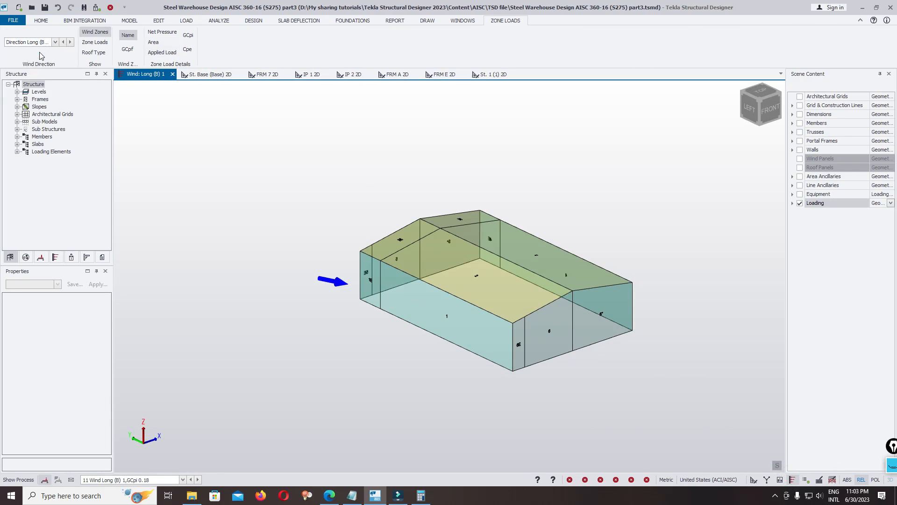
{"action": "left_click", "coordinate": [94, 43]}
{"action": "left_click", "coordinate": [93, 53]}
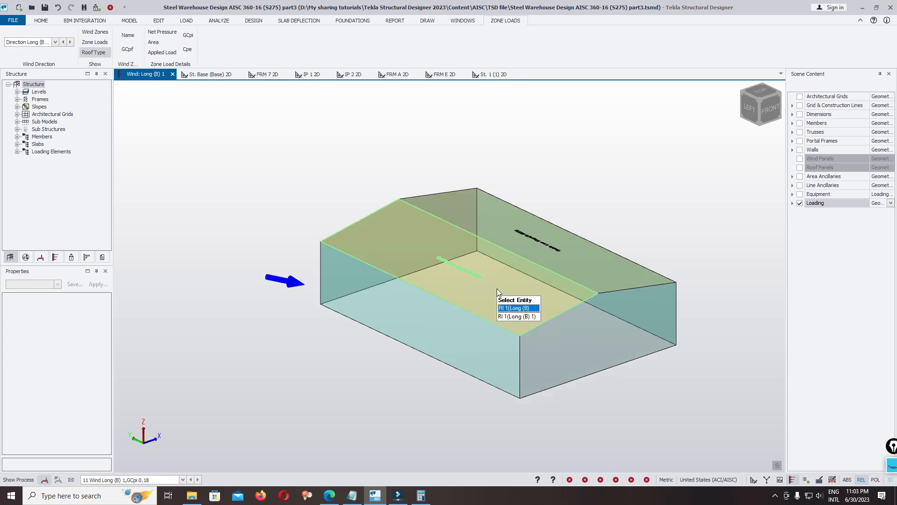
{"action": "scroll", "coordinate": [495, 343], "scroll_direction": "up", "scroll_amount": 6}
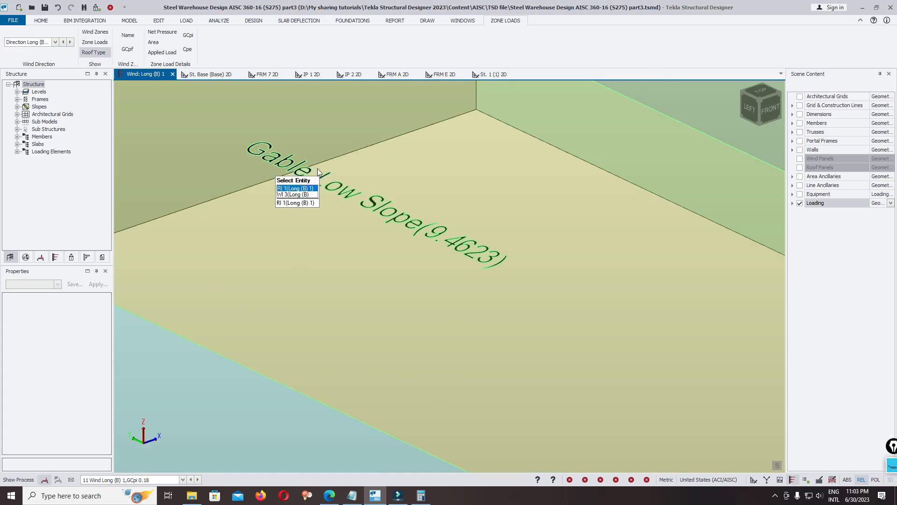
{"action": "scroll", "coordinate": [431, 178], "scroll_direction": "down", "scroll_amount": 5}
For direction Long (B) 1, examine the zones' GCpf values and the zone loads' net pressure, area and applied load
{"action": "left_click", "coordinate": [94, 42]}
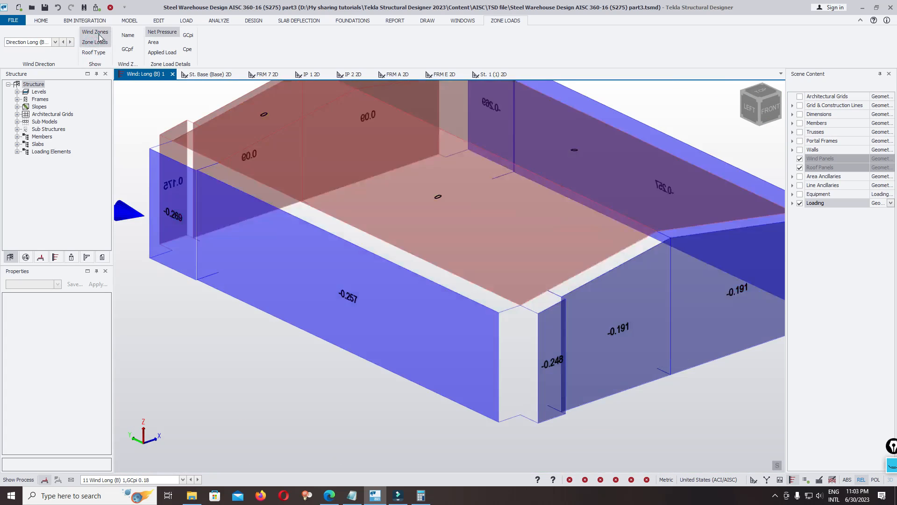
{"action": "left_click", "coordinate": [95, 31]}
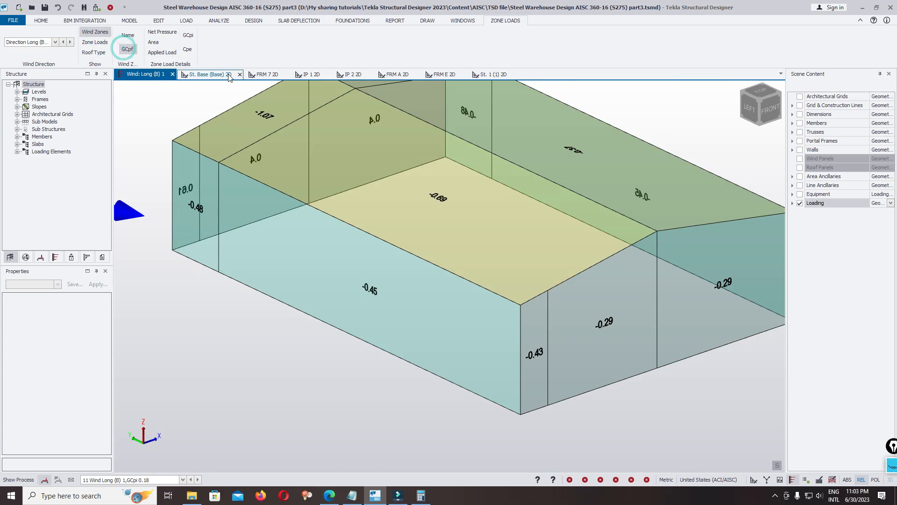
{"action": "left_click", "coordinate": [154, 42]}
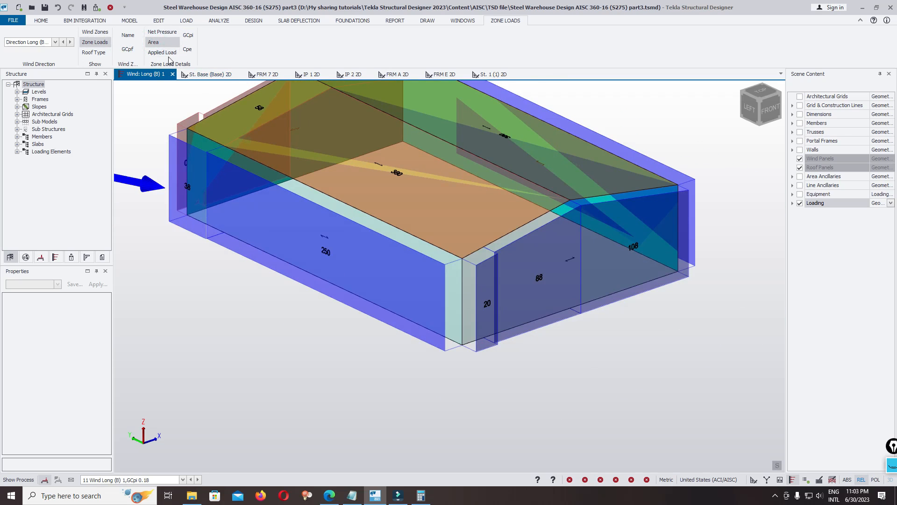
{"action": "left_click", "coordinate": [162, 52]}
{"action": "scroll", "coordinate": [394, 180], "scroll_direction": "down", "scroll_amount": 3}
{"action": "left_click", "coordinate": [160, 32]}
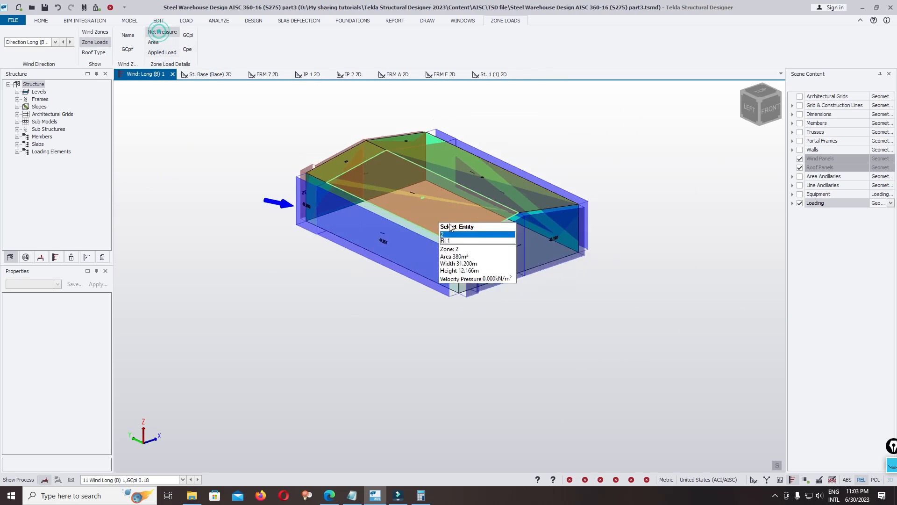
{"action": "middle_click_drag", "start_coordinate": [440, 231], "coordinate": [556, 278]}
Step through the wind directions from Trans (A) 1 to Trans (A) 2, examining the net pressure on each zone
{"action": "left_click", "coordinate": [70, 42]}
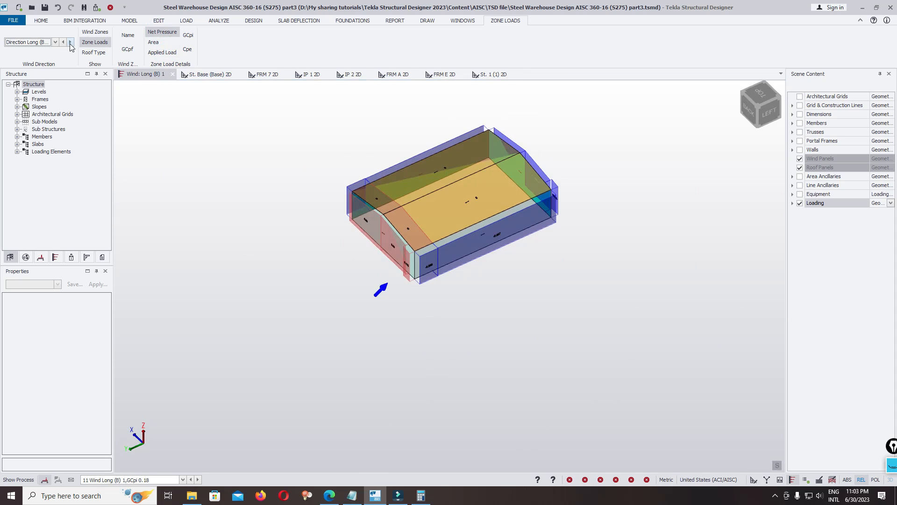
{"action": "scroll", "coordinate": [537, 250], "scroll_direction": "up", "scroll_amount": 5}
{"action": "scroll", "coordinate": [553, 250], "scroll_direction": "down", "scroll_amount": 3}
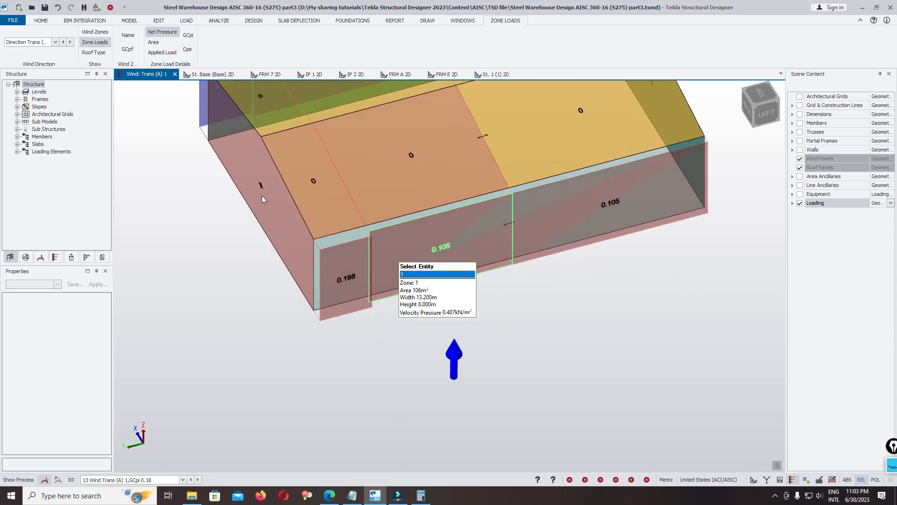
{"action": "left_click", "coordinate": [70, 42]}
{"action": "left_click", "coordinate": [70, 42]}
{"action": "left_click", "coordinate": [70, 42]}
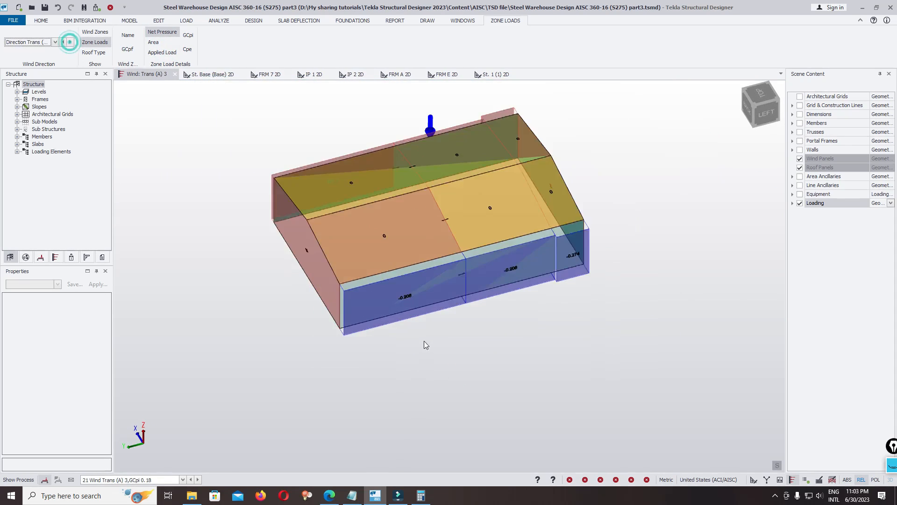
{"action": "left_click", "coordinate": [70, 42]}
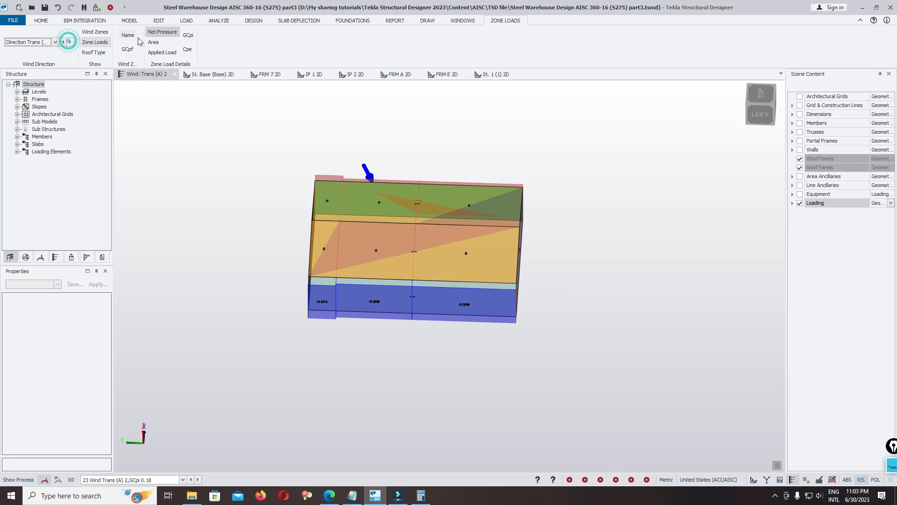
Show the zone areas for wind direction Trans (A) 2 and inspect them on the roof and gable wall
{"action": "left_click", "coordinate": [154, 42]}
{"action": "left_click", "coordinate": [390, 248]}
{"action": "scroll", "coordinate": [387, 253], "scroll_direction": "up", "scroll_amount": 5}
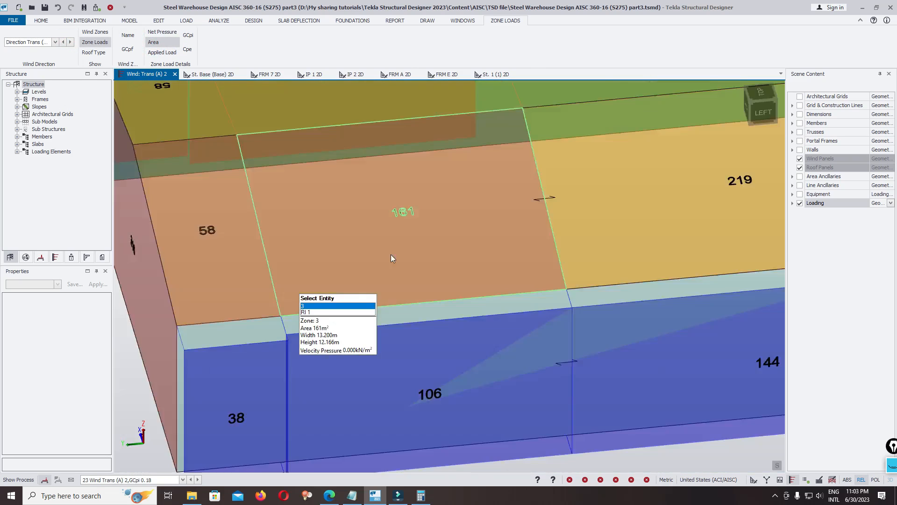
{"action": "scroll", "coordinate": [390, 255], "scroll_direction": "down", "scroll_amount": 2}
{"action": "right_click_drag", "start_coordinate": [391, 254], "coordinate": [541, 241]}
{"action": "scroll", "coordinate": [330, 334], "scroll_direction": "up", "scroll_amount": 1}
{"action": "right_click_drag", "start_coordinate": [330, 332], "coordinate": [426, 311]}
{"action": "scroll", "coordinate": [486, 258], "scroll_direction": "up", "scroll_amount": 2}
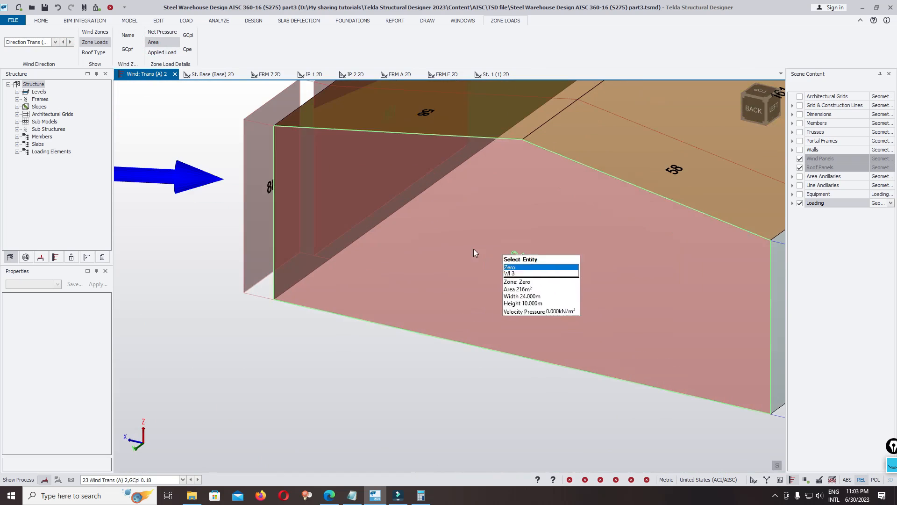
Show the applied load per zone for wind direction Trans (A) 2 and inspect it on the windward and leeward walls
{"action": "left_click", "coordinate": [155, 52]}
{"action": "scroll", "coordinate": [248, 178], "scroll_direction": "down", "scroll_amount": 3}
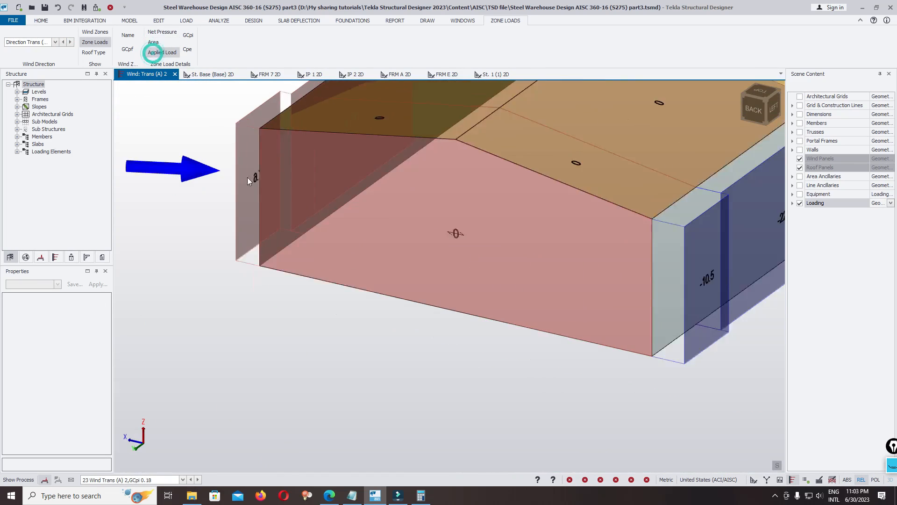
{"action": "right_click_drag", "start_coordinate": [236, 306], "coordinate": [591, 300]}
{"action": "scroll", "coordinate": [528, 210], "scroll_direction": "up", "scroll_amount": 3}
{"action": "left_click", "coordinate": [525, 206]}
{"action": "scroll", "coordinate": [524, 206], "scroll_direction": "down", "scroll_amount": 3}
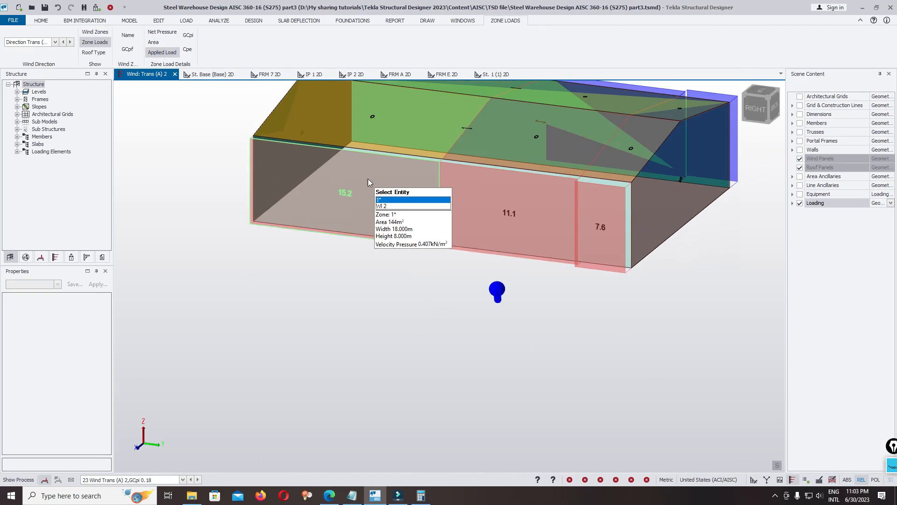
{"action": "scroll", "coordinate": [360, 180], "scroll_direction": "up", "scroll_amount": 1}
{"action": "scroll", "coordinate": [350, 220], "scroll_direction": "down", "scroll_amount": 3}
{"action": "right_click_drag", "start_coordinate": [477, 295], "coordinate": [239, 304]}
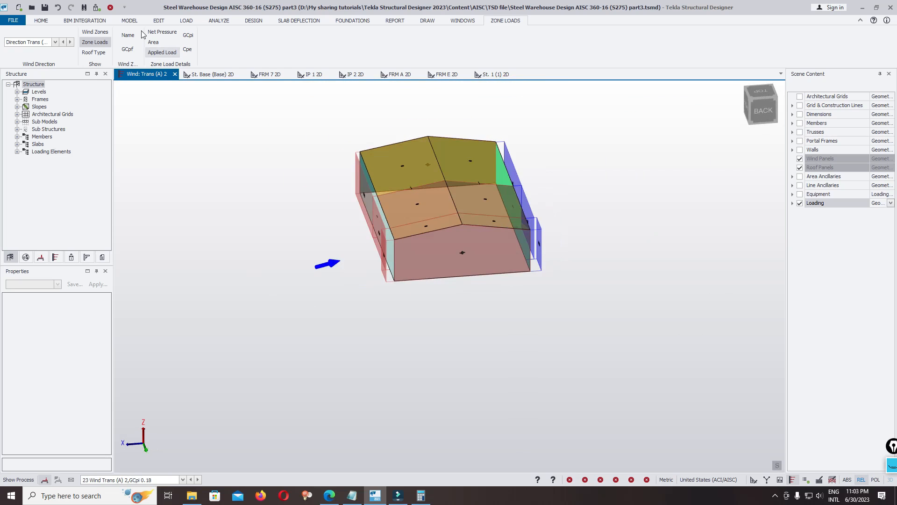
Show the Cpe and GCpi coefficients on the zones for wind direction Trans (A) 2 and inspect them around the building
{"action": "left_click", "coordinate": [187, 49]}
{"action": "right_click_drag", "start_coordinate": [457, 286], "coordinate": [327, 327]}
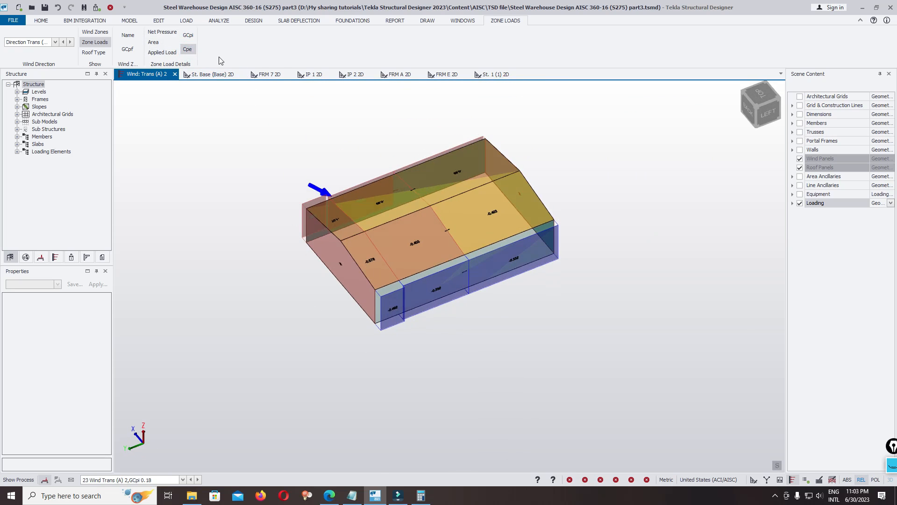
{"action": "left_click", "coordinate": [188, 37]}
{"action": "right_click_drag", "start_coordinate": [528, 273], "coordinate": [461, 296]}
{"action": "scroll", "coordinate": [369, 285], "scroll_direction": "up", "scroll_amount": 5}
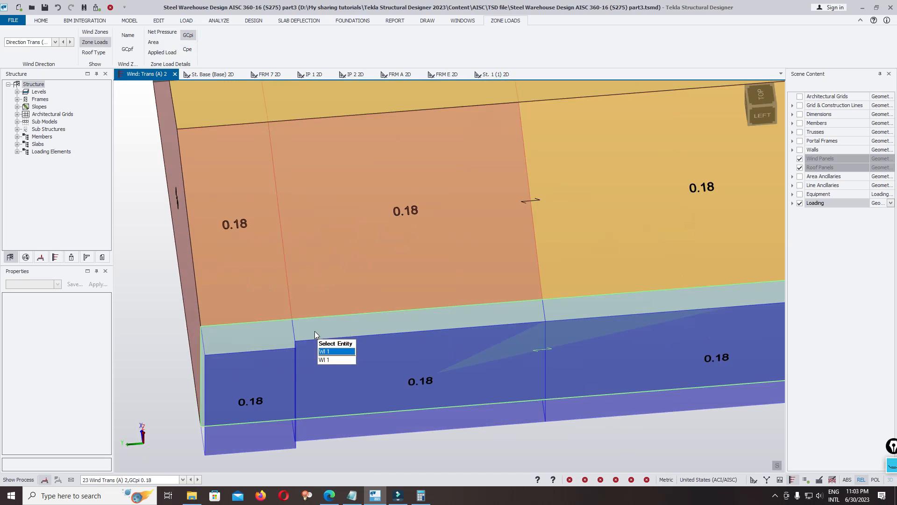
{"action": "scroll", "coordinate": [276, 301], "scroll_direction": "down", "scroll_amount": 3}
{"action": "right_click", "coordinate": [340, 273]}
{"action": "right_click_drag", "start_coordinate": [390, 406], "coordinate": [470, 396]}
{"action": "left_click", "coordinate": [355, 391]}
{"action": "scroll", "coordinate": [369, 416], "scroll_direction": "down", "scroll_amount": 3}
{"action": "scroll", "coordinate": [529, 366], "scroll_direction": "up", "scroll_amount": 1}
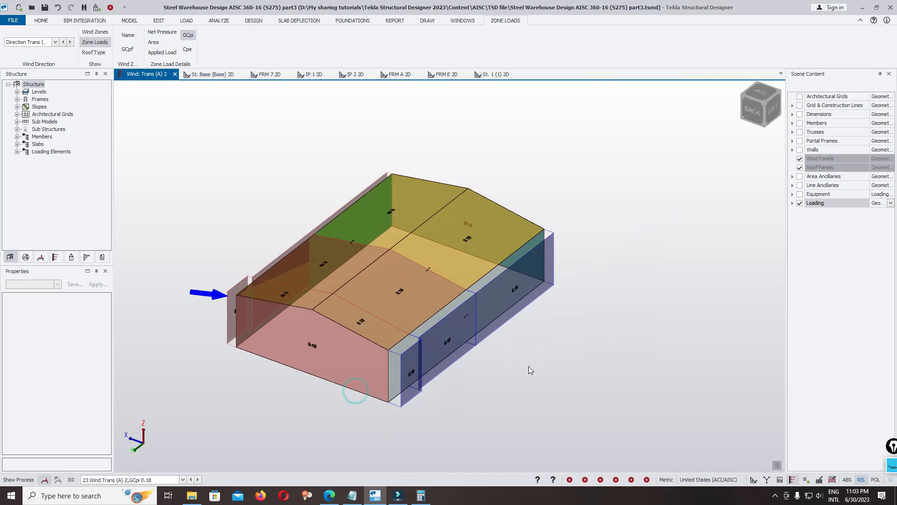
{"action": "left_click", "coordinate": [12, 21]}
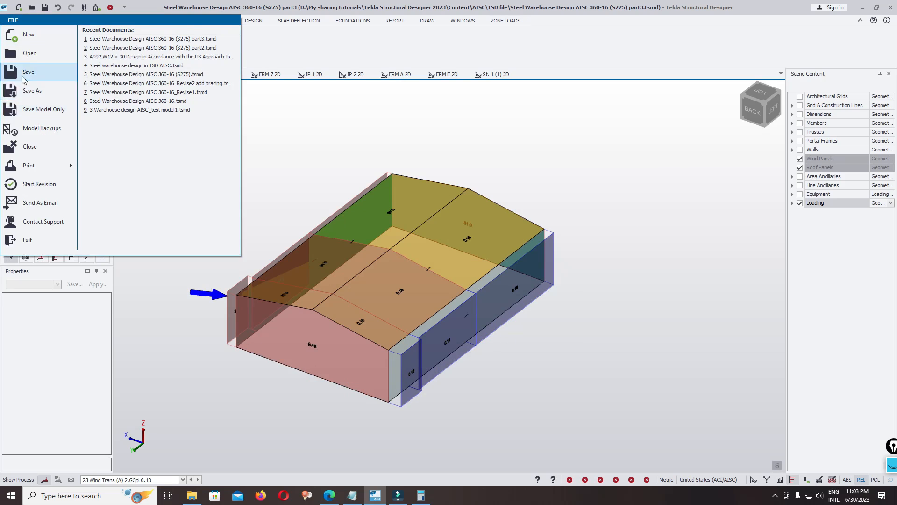
{"action": "key", "text": "Escape"}
{"action": "left_click", "coordinate": [40, 43]}
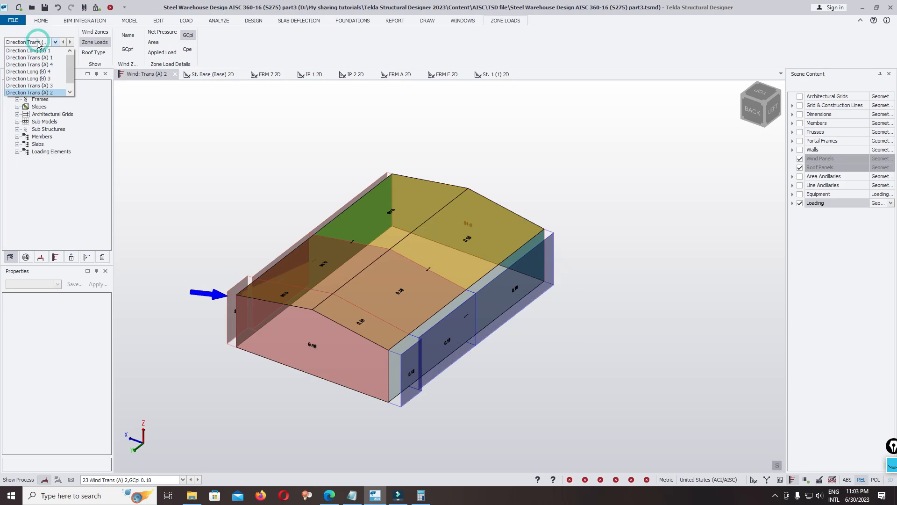
{"action": "left_click", "coordinate": [603, 191]}
{"action": "right_click_drag", "start_coordinate": [591, 378], "coordinate": [593, 368]}
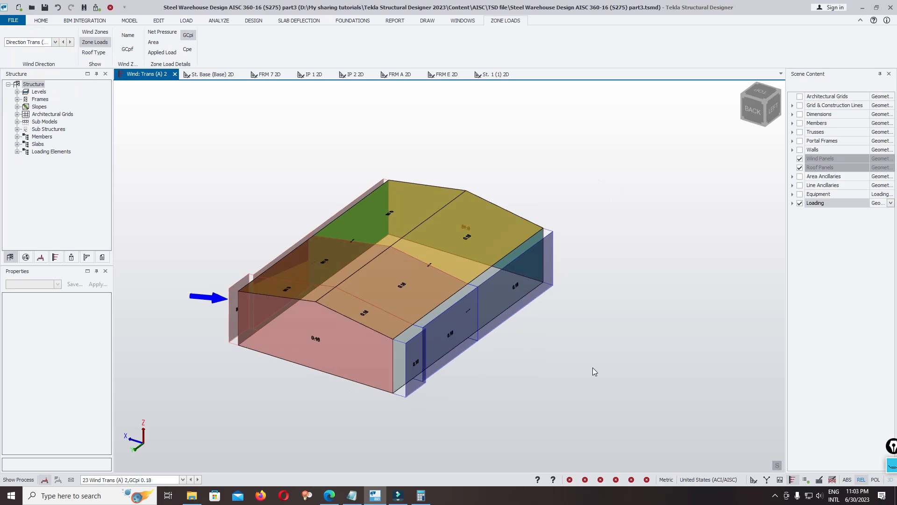
{"action": "right_click_drag", "start_coordinate": [240, 394], "coordinate": [526, 369]}
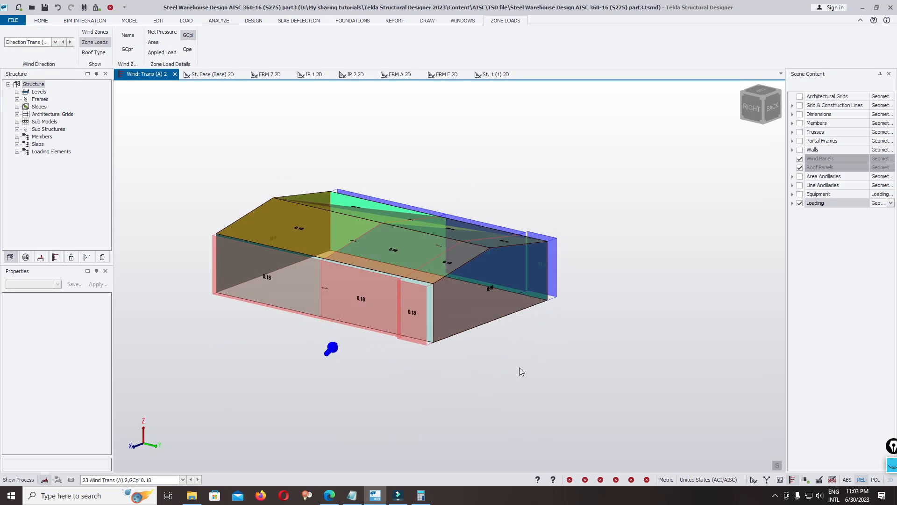
{"action": "right_click_drag", "start_coordinate": [391, 391], "coordinate": [444, 411]}
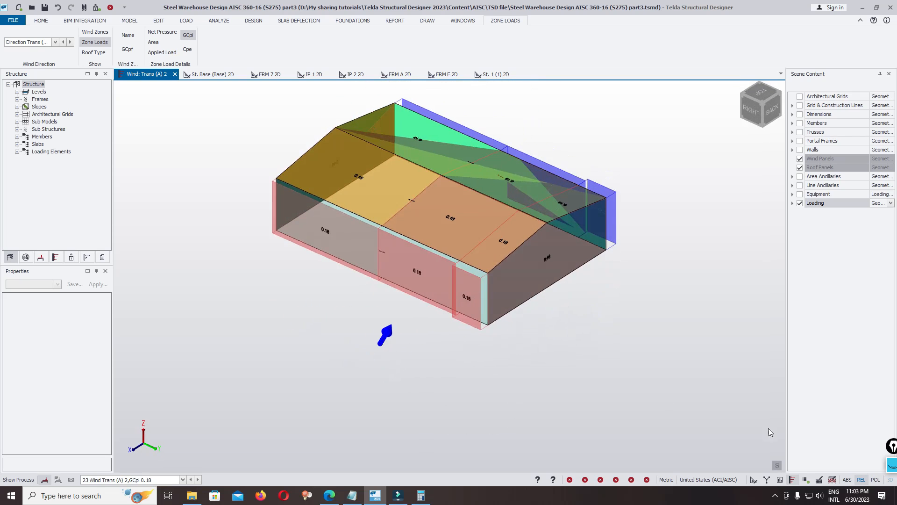
{"action": "left_click", "coordinate": [774, 495]}
{"action": "right_click", "coordinate": [767, 458]}
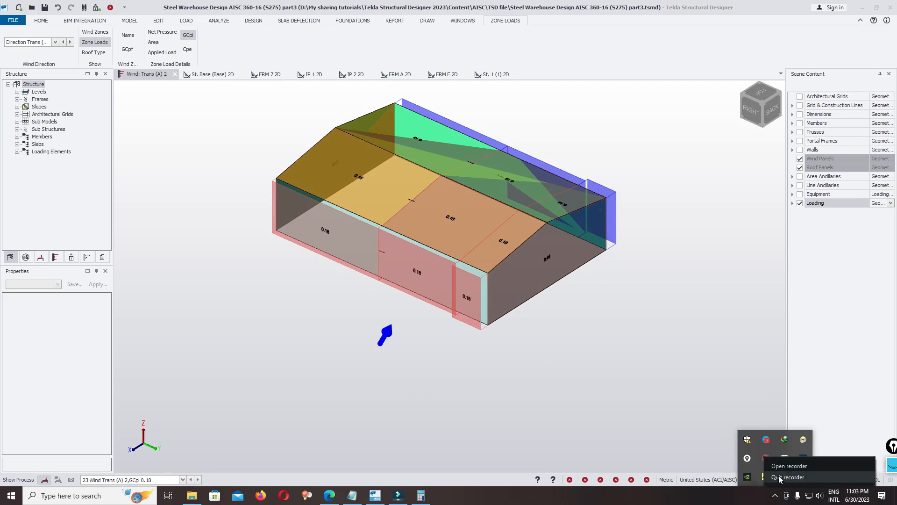